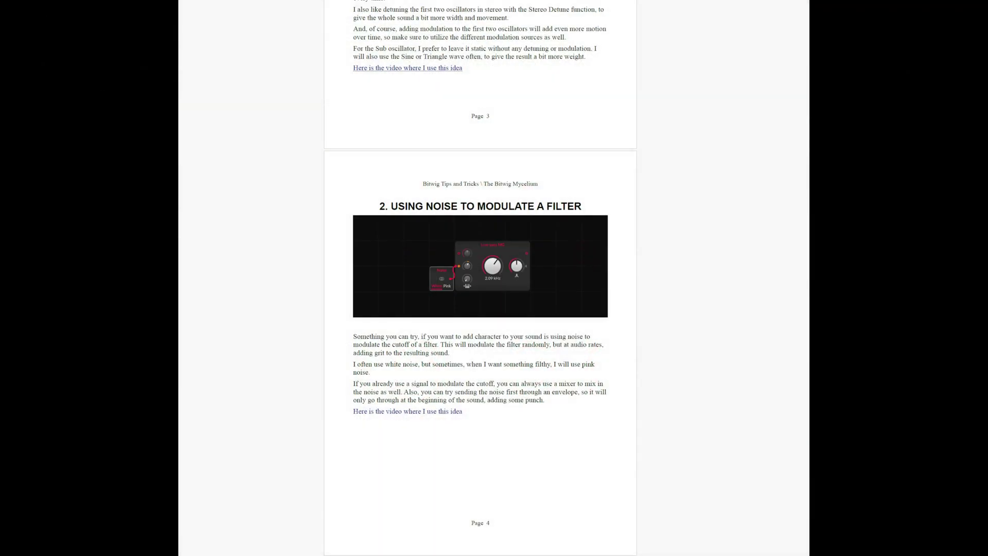
# Step: Scroll the Bitwig Tips PDF down to section 5, Krell with Four Envelopes
pyautogui.scroll(-3, 480, 278)
pyautogui.scroll(-8, 480, 278)
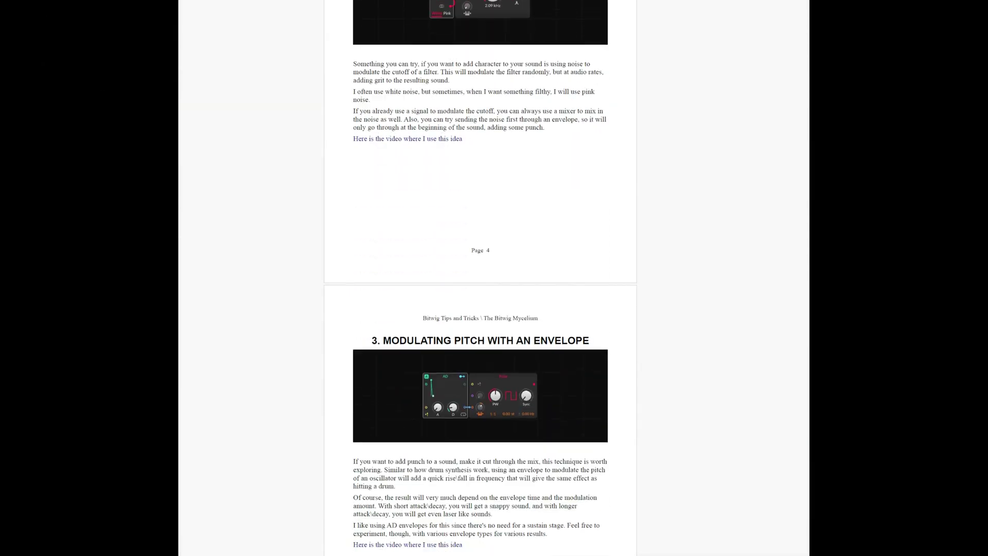
pyautogui.scroll(-8, 480, 278)
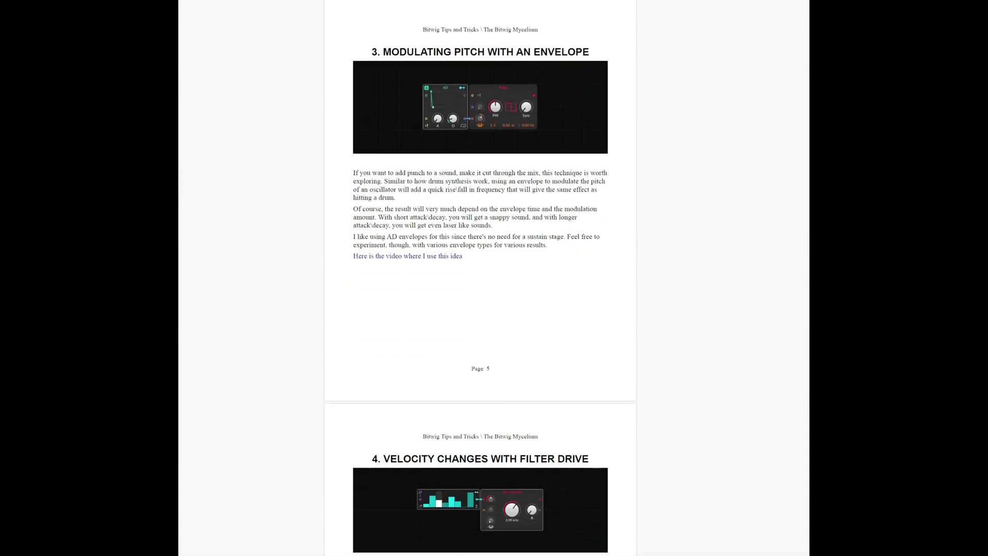
pyautogui.scroll(-8, 480, 278)
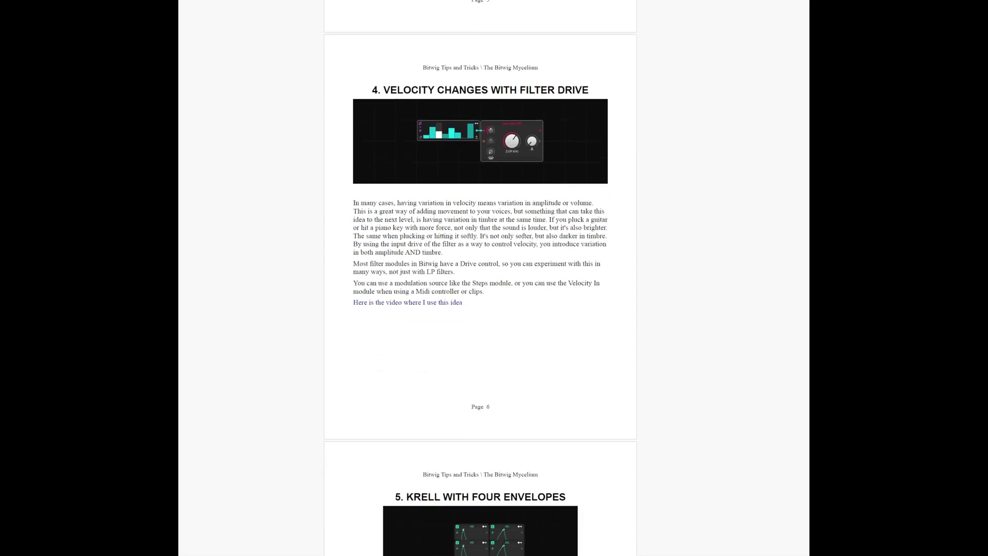
pyautogui.scroll(-5, 480, 278)
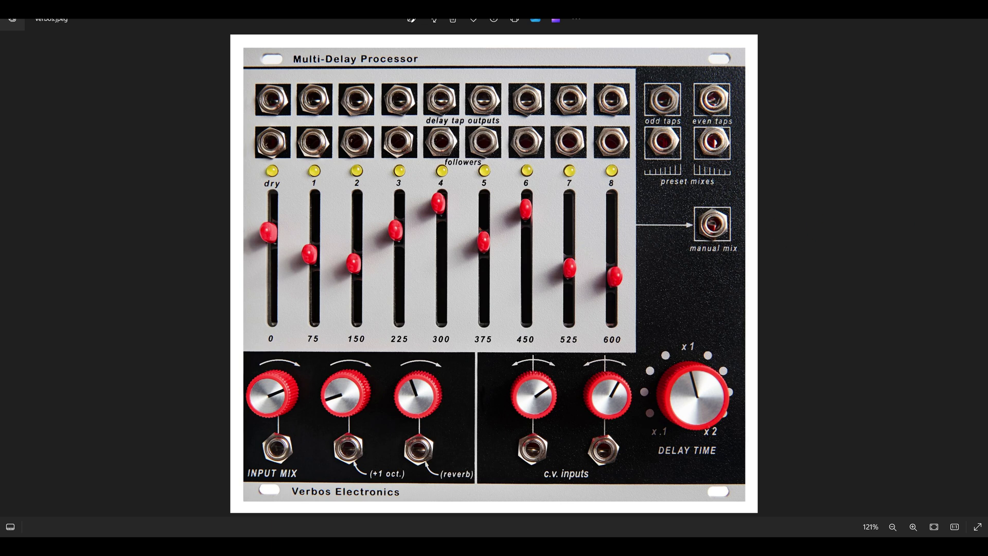
# Step: Draw a red ellipse around delay tap sliders 1–7 on the Multi-Delay Processor photo
pyautogui.moveTo(297, 146)
pyautogui.mouseDown()
pyautogui.moveTo(595, 249)
pyautogui.moveTo(659, 242)
pyautogui.mouseUp()
# Step: Clear the annotation, return to Bitwig and drop a Long Delay module onto the FX Grid
pyautogui.press('Escape')
pyautogui.hotkey('alt', 'Tab')
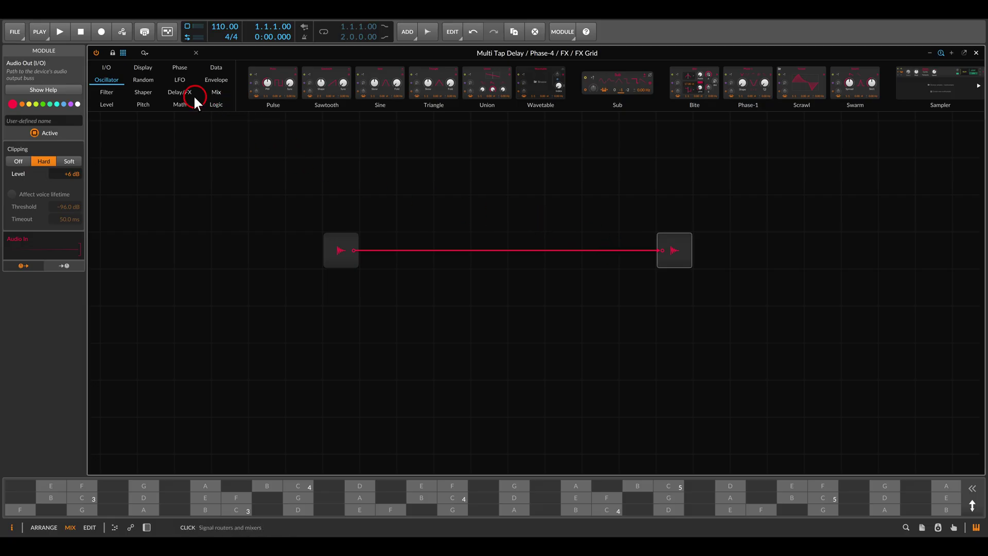
pyautogui.click(175, 93)
pyautogui.moveTo(293, 89); pyautogui.dragTo(488, 308)
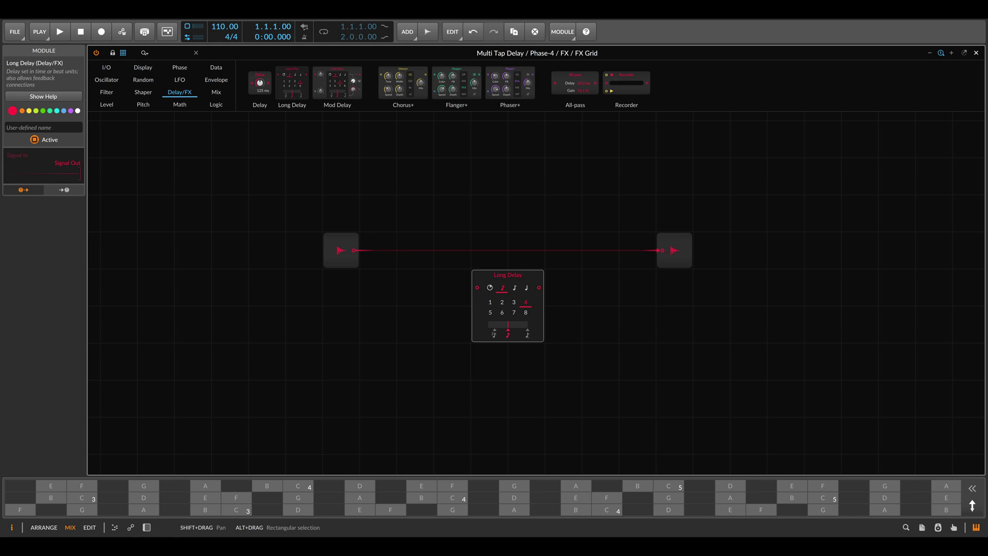
# Step: Insert the 1-beat Long Delay onto the cable between Audio In and Audio Out
pyautogui.click(901, 236)
pyautogui.click(489, 355)
pyautogui.scroll(2, 494, 360)
pyautogui.click(480, 319)
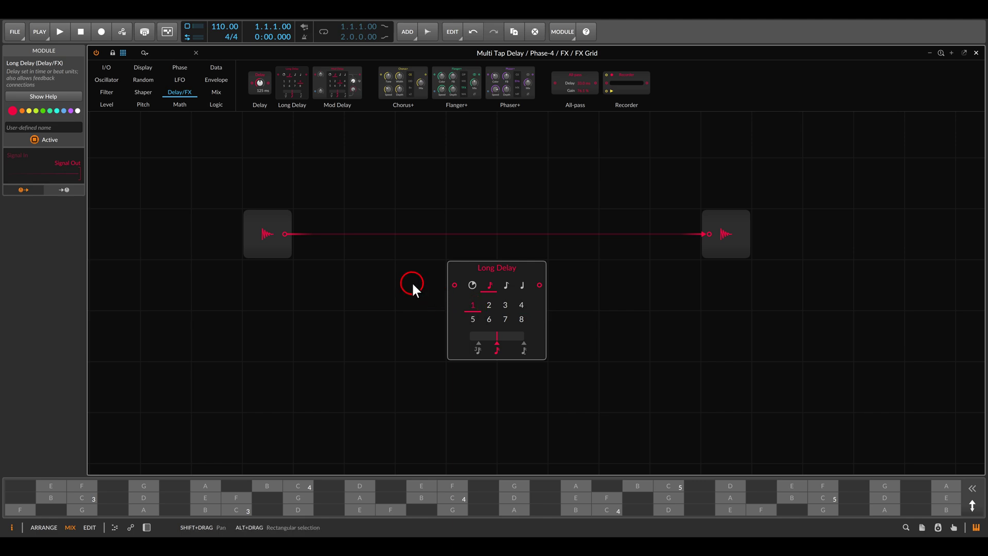
pyautogui.moveTo(452, 273); pyautogui.dragTo(452, 233)
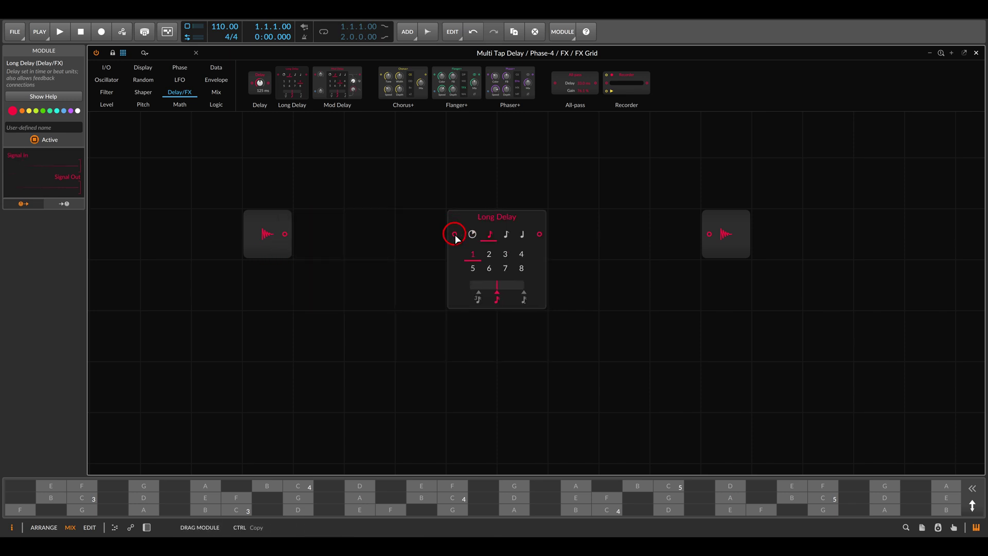
pyautogui.click(147, 527)
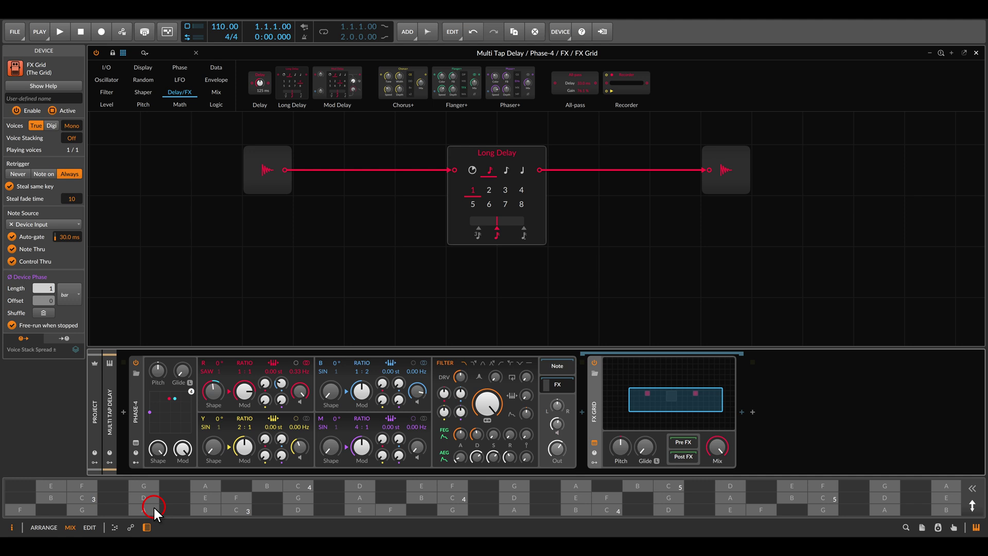
# Step: Show the device panel and lower the FX Grid mix to 44.5%
pyautogui.click(148, 527)
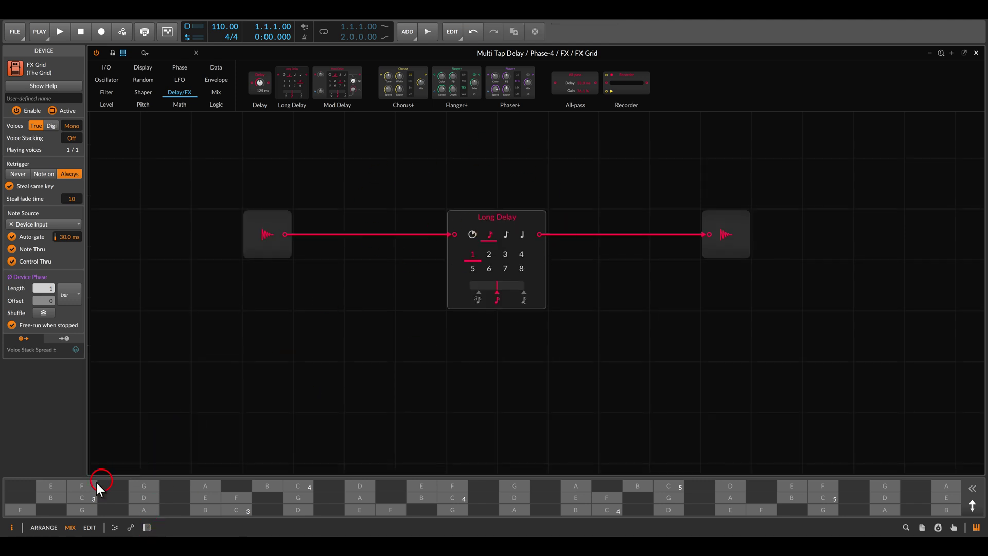
pyautogui.click(11, 527)
pyautogui.click(276, 336)
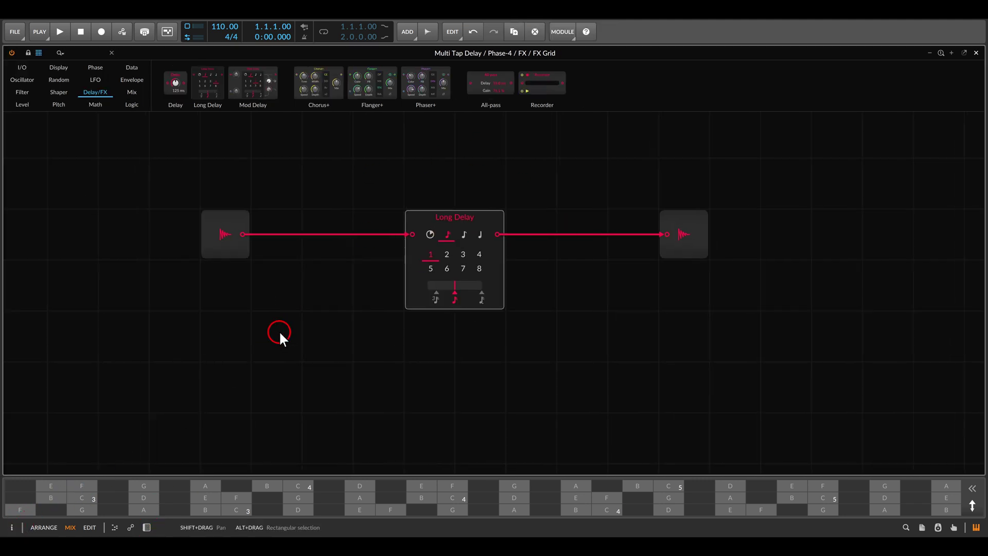
pyautogui.click(438, 272)
pyautogui.click(236, 437)
pyautogui.click(147, 527)
pyautogui.click(610, 463)
pyautogui.moveTo(608, 424); pyautogui.dragTo(659, 480)
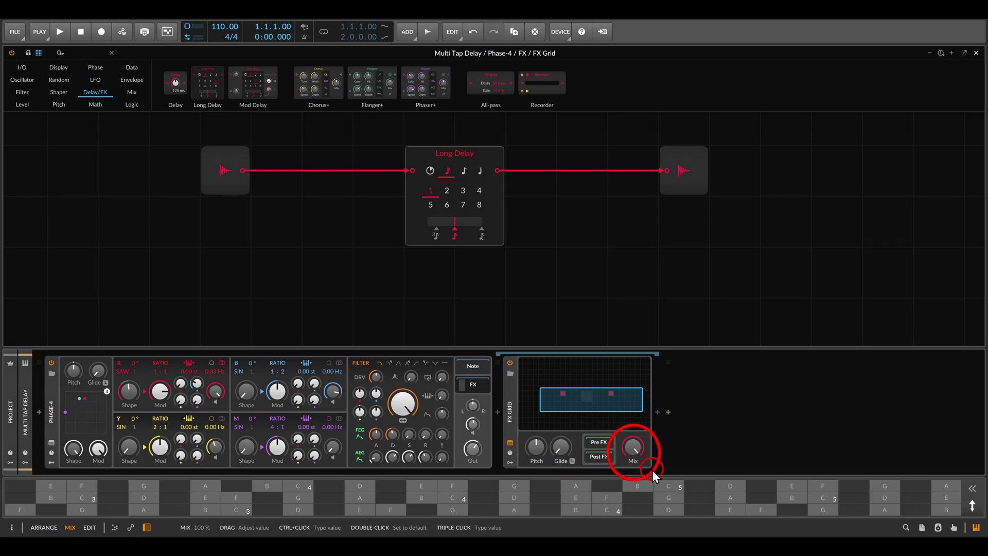
pyautogui.click(608, 429)
pyautogui.moveTo(634, 441)
pyautogui.mouseDown()
pyautogui.moveTo(635, 460)
pyautogui.moveTo(635, 453)
pyautogui.mouseUp()
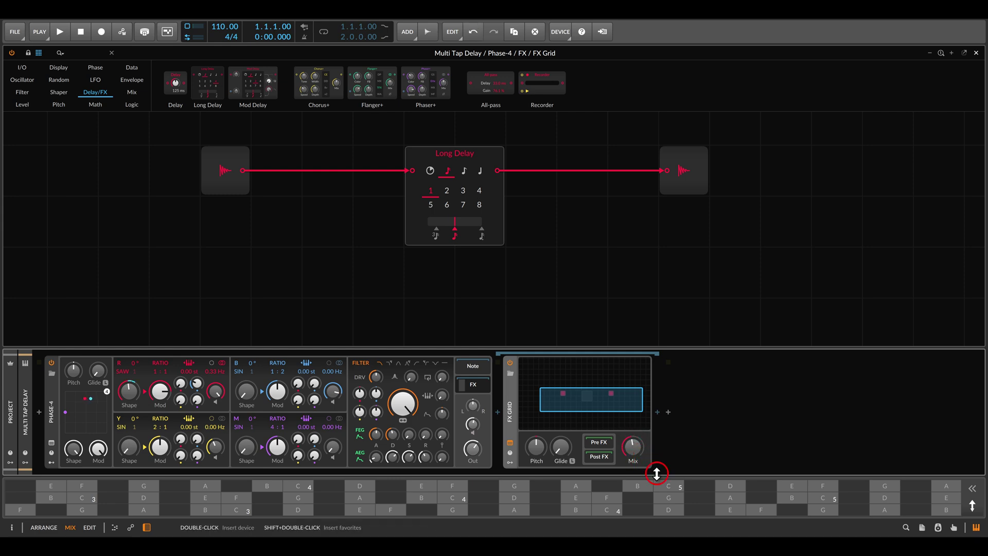
# Step: Audition C5 with the Long Delay on tap 3, then return it to tap 1
pyautogui.click(663, 486)
pyautogui.click(463, 191)
pyautogui.click(670, 486)
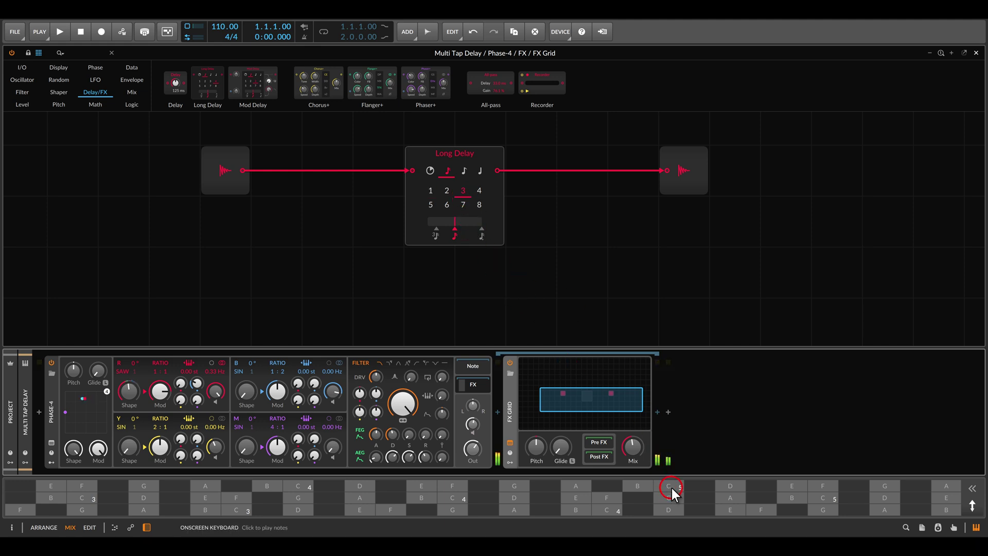
pyautogui.click(431, 190)
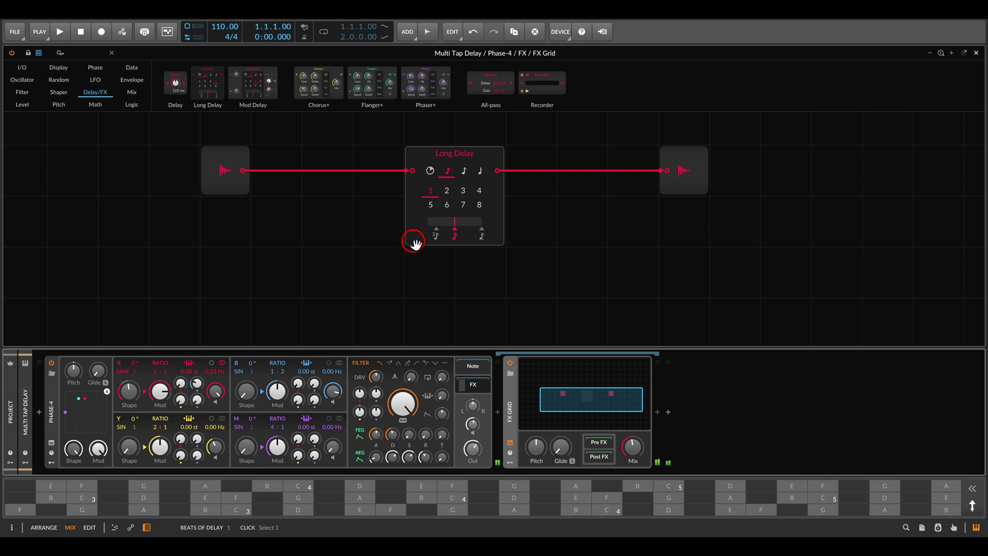
# Step: Hide the device chain and delete the cable feeding the Long Delay
pyautogui.click(146, 527)
pyautogui.click(288, 354)
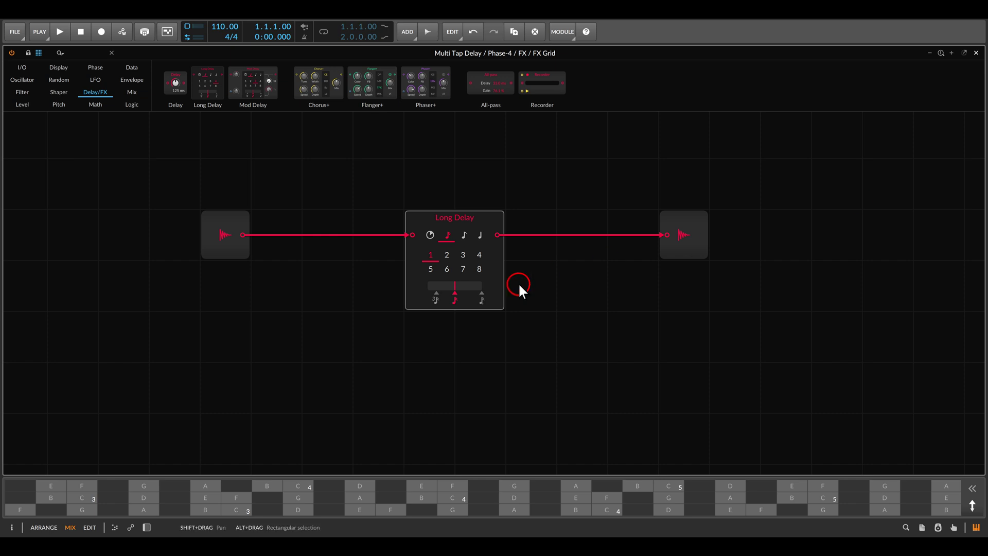
pyautogui.doubleClick(411, 235)
# Step: Remove the Long Delay's output cable and duplicate it into a stack of eight Long Delays
pyautogui.click(495, 234)
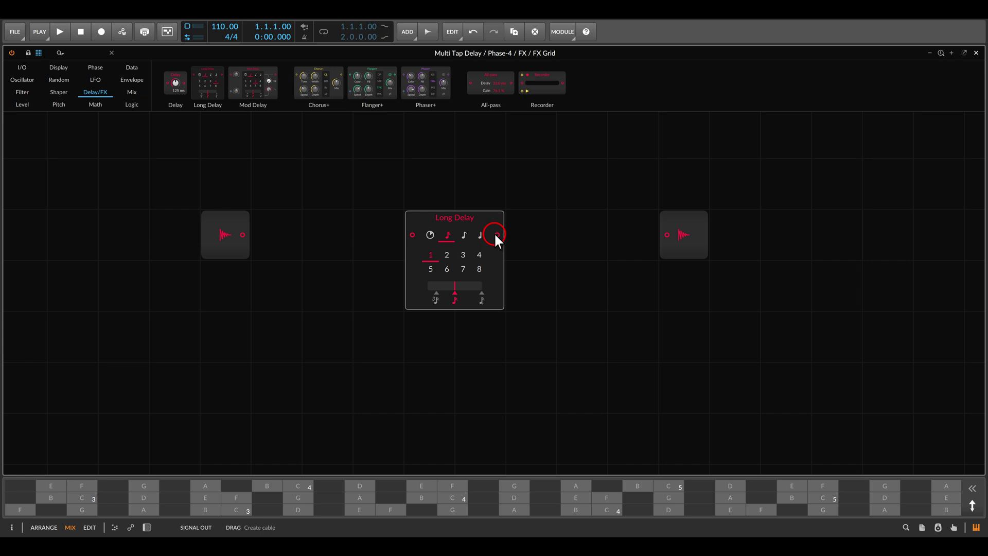
pyautogui.scroll(-2, 494, 234)
pyautogui.moveTo(522, 270); pyautogui.dragTo(535, 201)
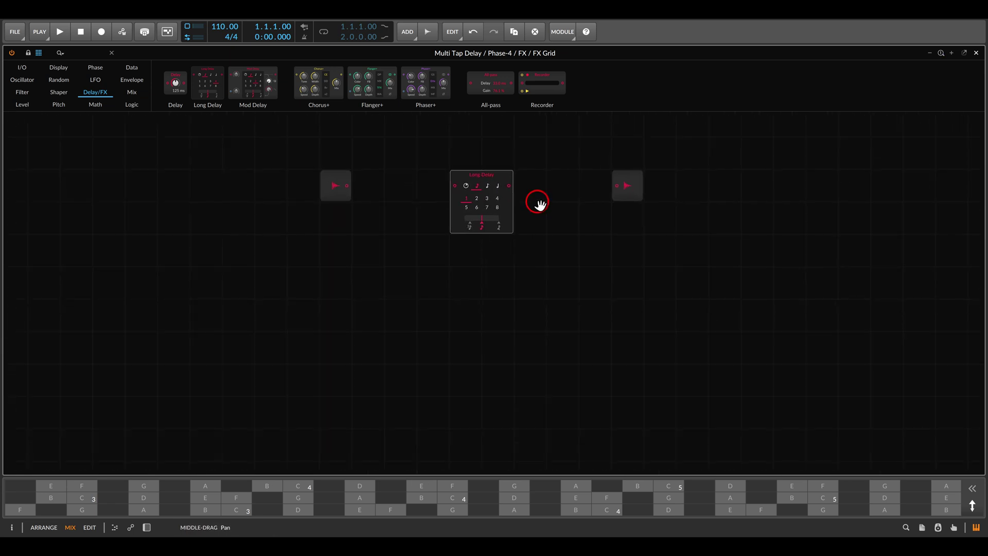
pyautogui.hotkey('ctrl', 'd')
pyautogui.moveTo(410, 190); pyautogui.dragTo(511, 302)
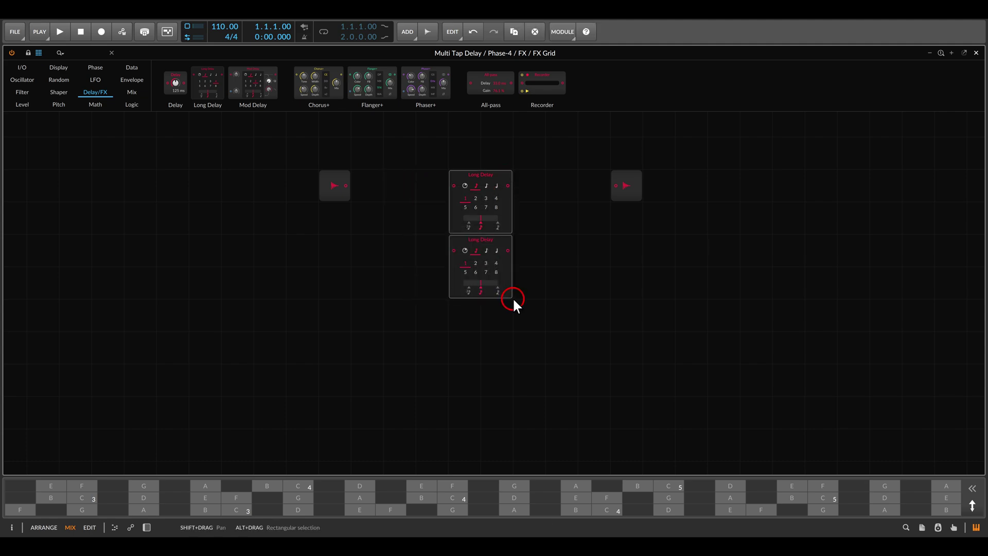
pyautogui.hotkey('ctrl', 'd')
pyautogui.moveTo(417, 196); pyautogui.dragTo(520, 390)
pyautogui.hotkey('ctrl', 'd')
pyautogui.scroll(-5, 551, 359)
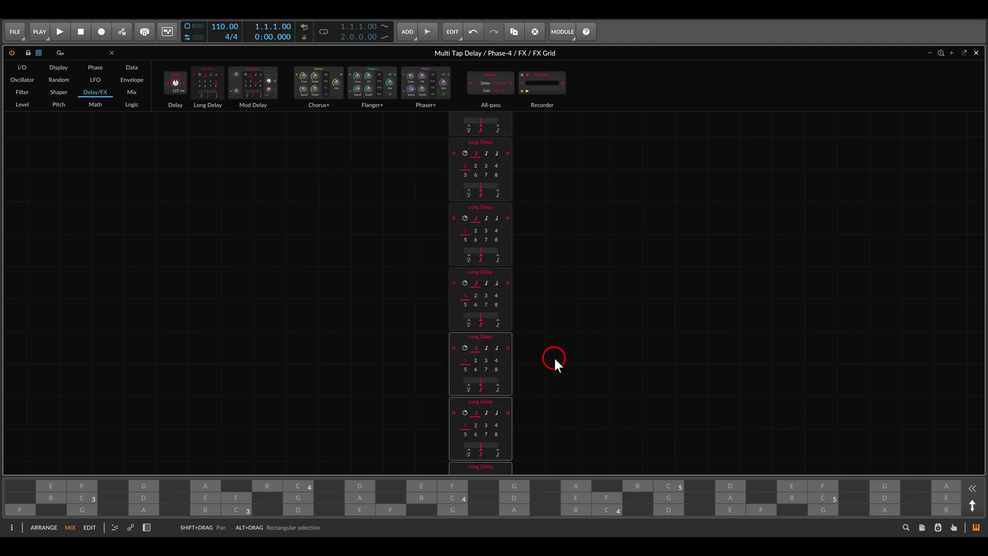
pyautogui.scroll(4, 554, 359)
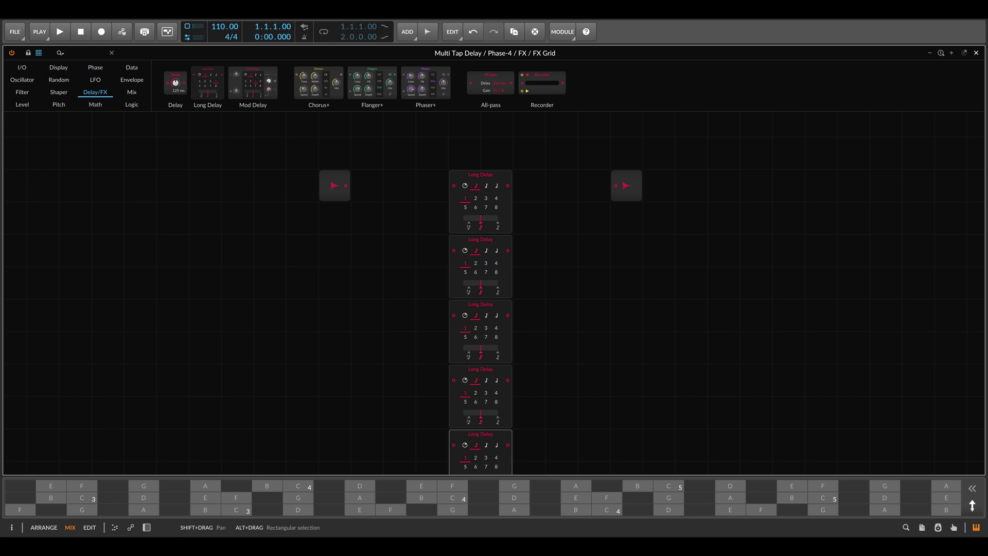
# Step: Copy the output module down the right side and cable the input to the first Long Delay
pyautogui.moveTo(672, 173); pyautogui.dragTo(636, 331)
pyautogui.hotkey('ctrl', 'd')
pyautogui.moveTo(679, 159); pyautogui.dragTo(634, 448)
pyautogui.scroll(-3, 652, 359)
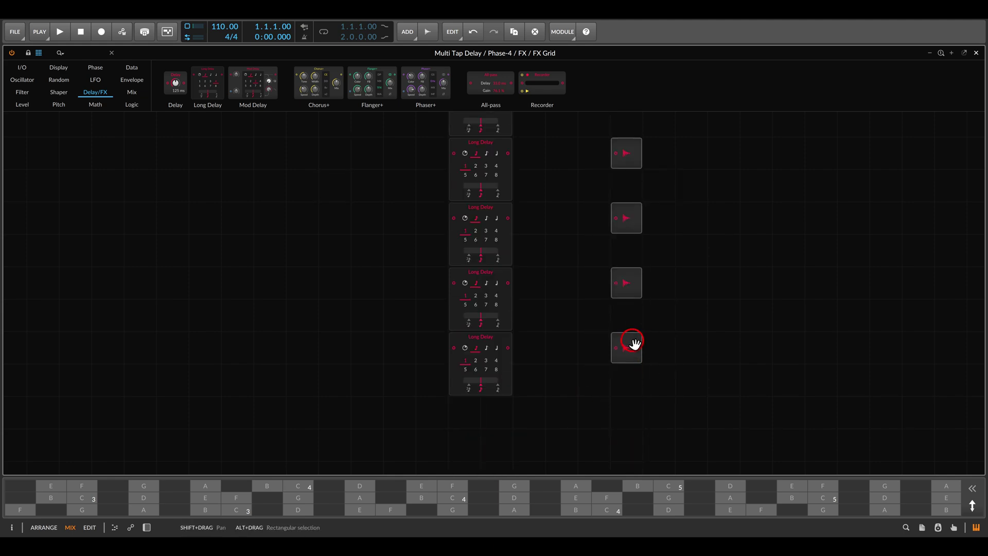
pyautogui.scroll(1, 566, 340)
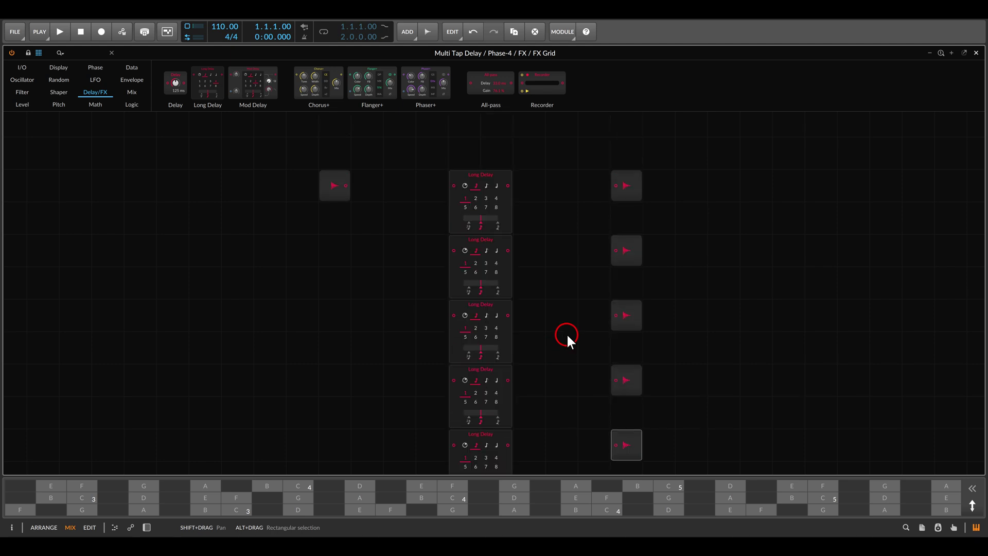
pyautogui.scroll(3, 355, 221)
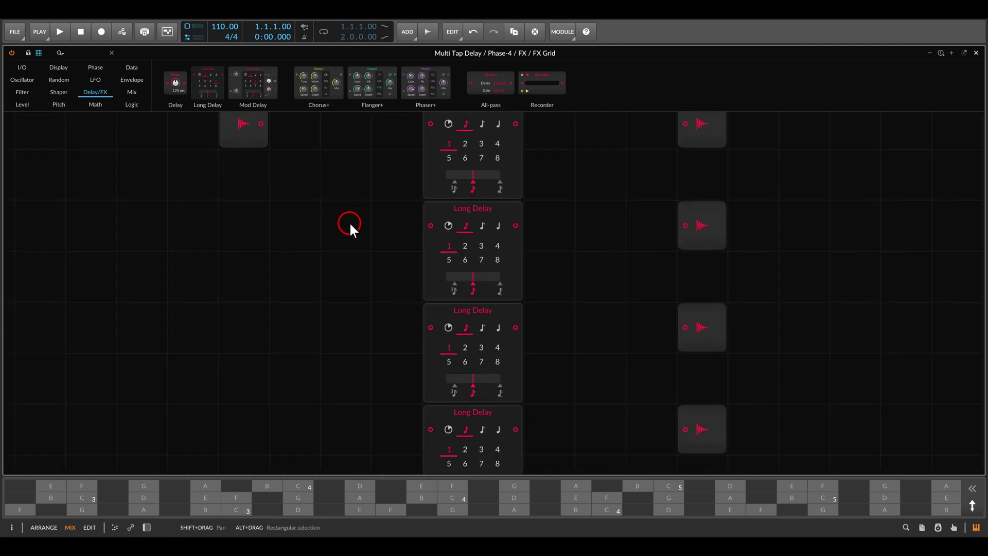
pyautogui.moveTo(285, 175); pyautogui.dragTo(507, 170)
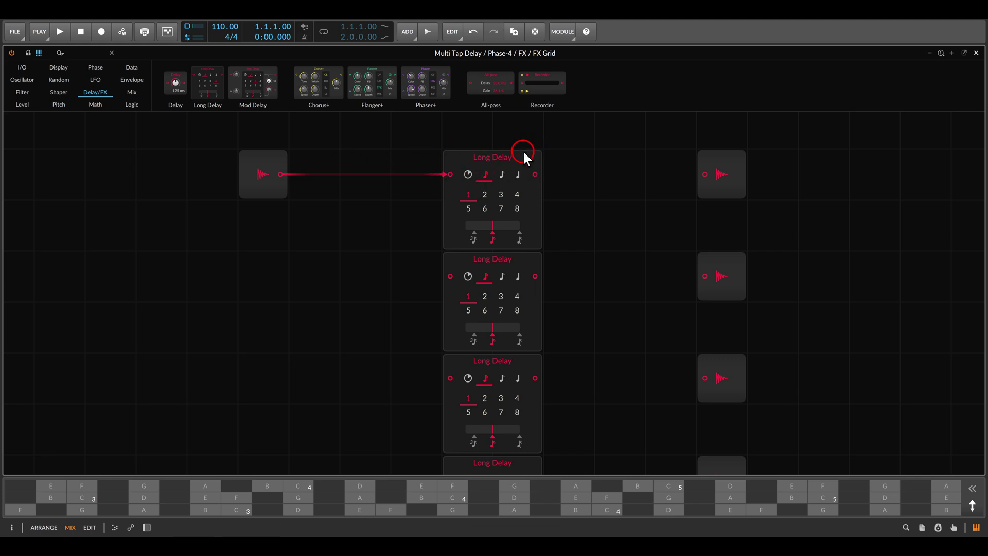
# Step: Cable each Long Delay to its own audio output module
pyautogui.moveTo(536, 174); pyautogui.dragTo(706, 174)
pyautogui.scroll(-3, 631, 212)
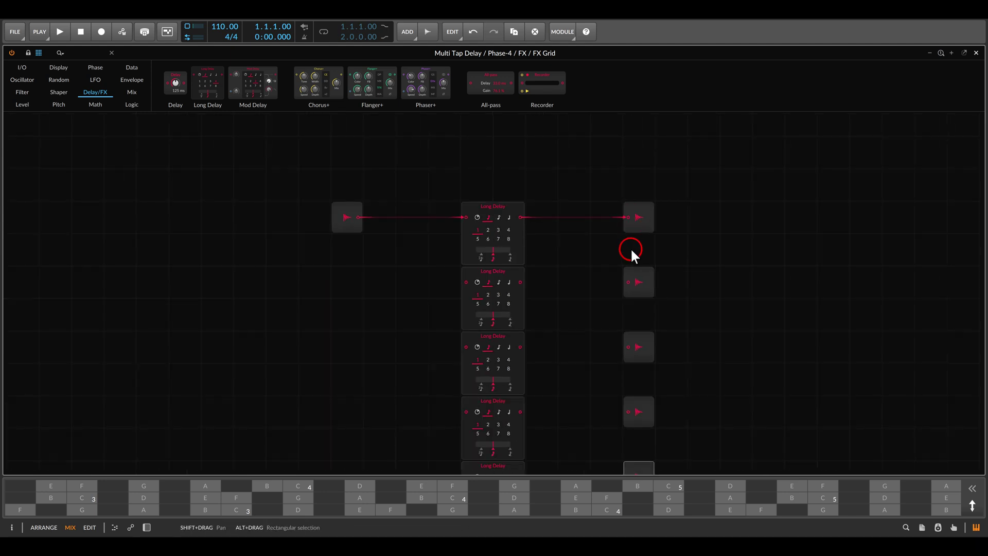
pyautogui.moveTo(632, 248); pyautogui.dragTo(606, 149)
pyautogui.moveTo(494, 182); pyautogui.dragTo(601, 183)
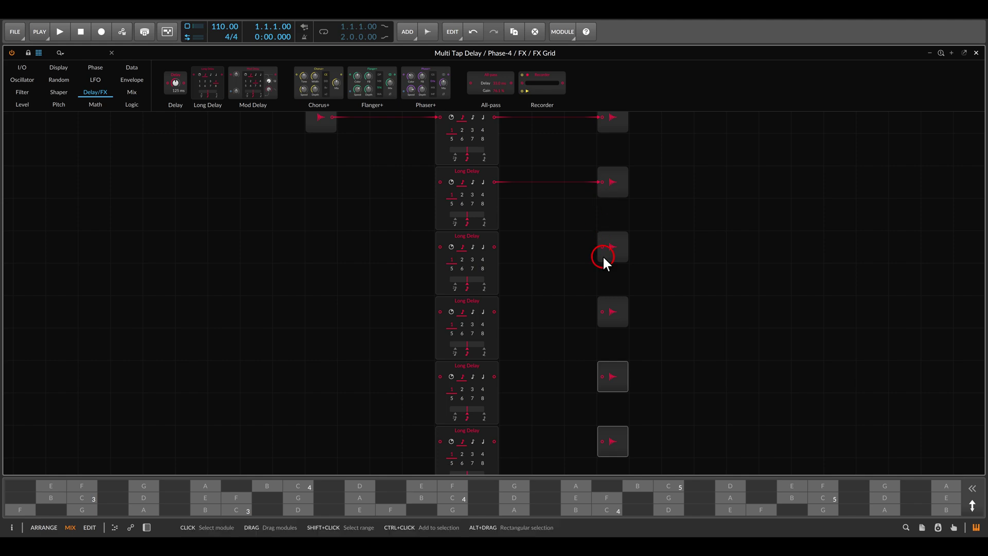
pyautogui.moveTo(602, 247); pyautogui.dragTo(495, 252)
pyautogui.moveTo(494, 312); pyautogui.dragTo(602, 312)
pyautogui.moveTo(602, 376); pyautogui.dragTo(496, 311)
pyautogui.scroll(-1, 508, 356)
pyautogui.scroll(-1, 581, 314)
pyautogui.moveTo(495, 376); pyautogui.dragTo(601, 376)
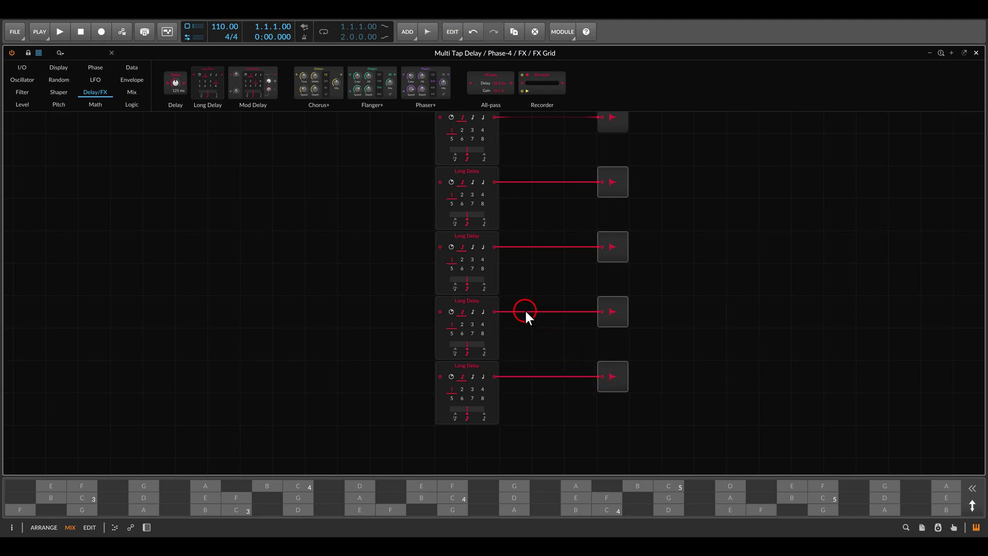
pyautogui.scroll(7, 525, 311)
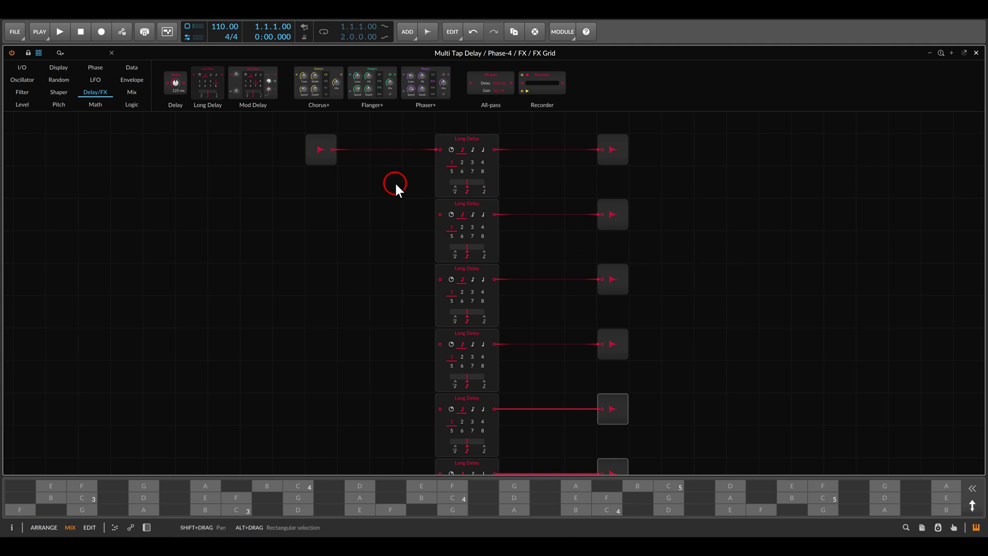
pyautogui.scroll(3, 394, 181)
# Step: Chain each Long Delay's output into the next Long Delay's input down the stack
pyautogui.moveTo(543, 150); pyautogui.dragTo(474, 235)
pyautogui.moveTo(543, 234); pyautogui.dragTo(472, 314)
pyautogui.scroll(-2, 473, 315)
pyautogui.moveTo(539, 313); pyautogui.dragTo(539, 313)
pyautogui.moveTo(538, 246); pyautogui.dragTo(474, 317)
pyautogui.moveTo(541, 317); pyautogui.dragTo(474, 400)
pyautogui.scroll(-4, 473, 398)
pyautogui.moveTo(543, 236); pyautogui.dragTo(474, 317)
pyautogui.moveTo(541, 315); pyautogui.dragTo(473, 400)
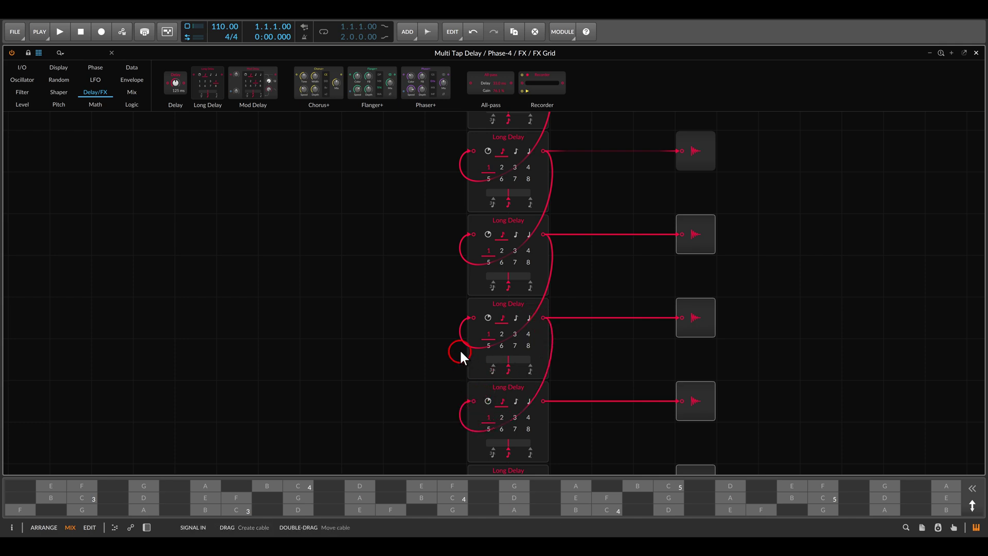
pyautogui.scroll(-4, 473, 342)
pyautogui.moveTo(544, 234); pyautogui.dragTo(477, 319)
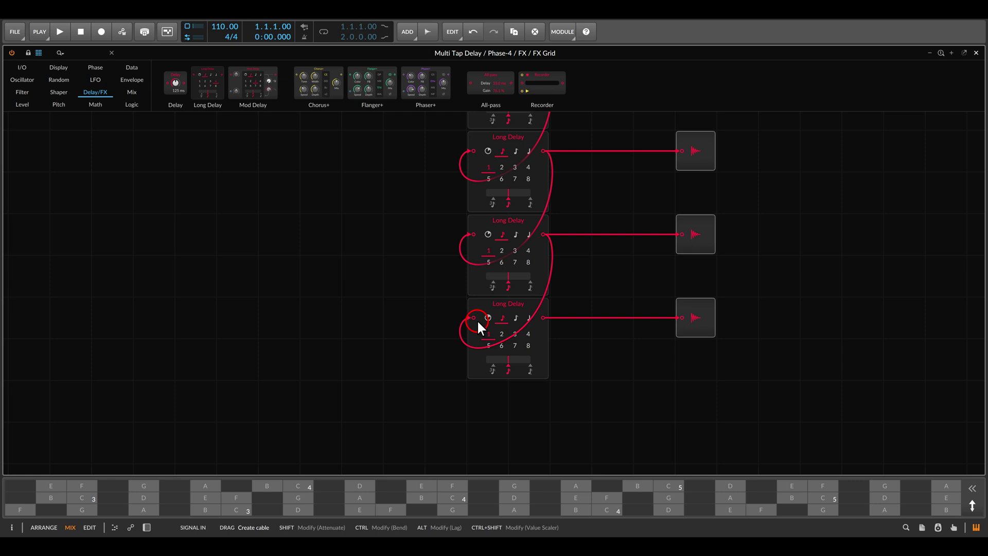
# Step: Bring the whole delay chain into view and play C5 to hear the taps
pyautogui.scroll(-4, 448, 291)
pyautogui.moveTo(448, 163); pyautogui.dragTo(449, 336)
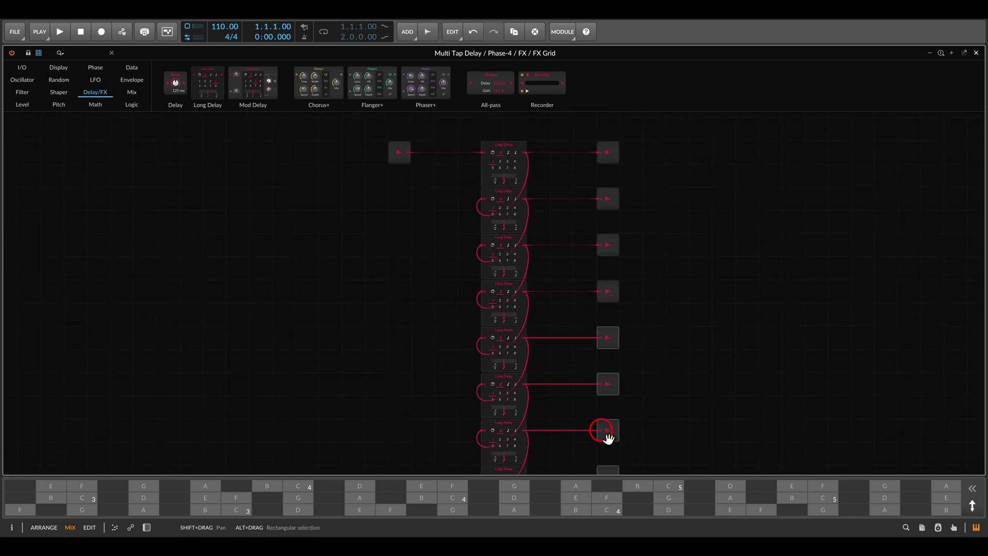
pyautogui.click(664, 487)
pyautogui.hotkey('alt', 'Tab')
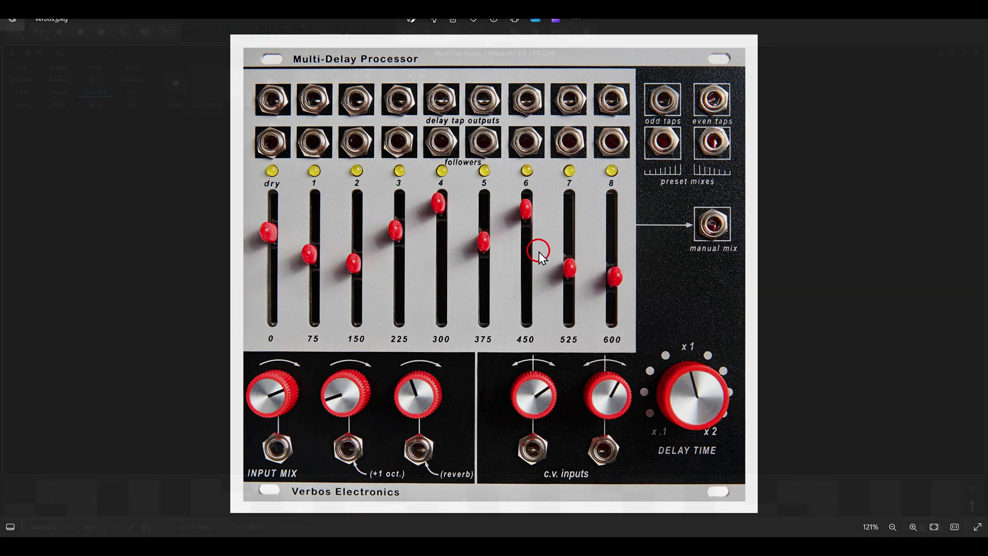
# Step: Look over the Verbos Multi-Delay Processor panel, then go back to the Bitwig patch
pyautogui.hotkey('alt', 'Tab')
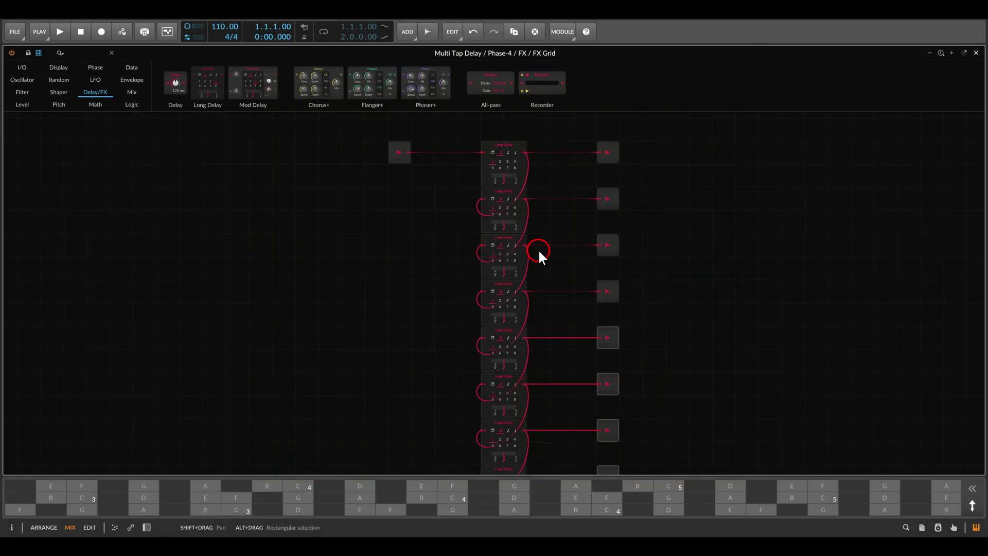
# Step: Insert a Mixer after the first Long Delay and reset its level to 0.0 dB and pan to 0.00%
pyautogui.scroll(4, 537, 247)
pyautogui.moveTo(598, 166); pyautogui.dragTo(521, 287)
pyautogui.click(131, 93)
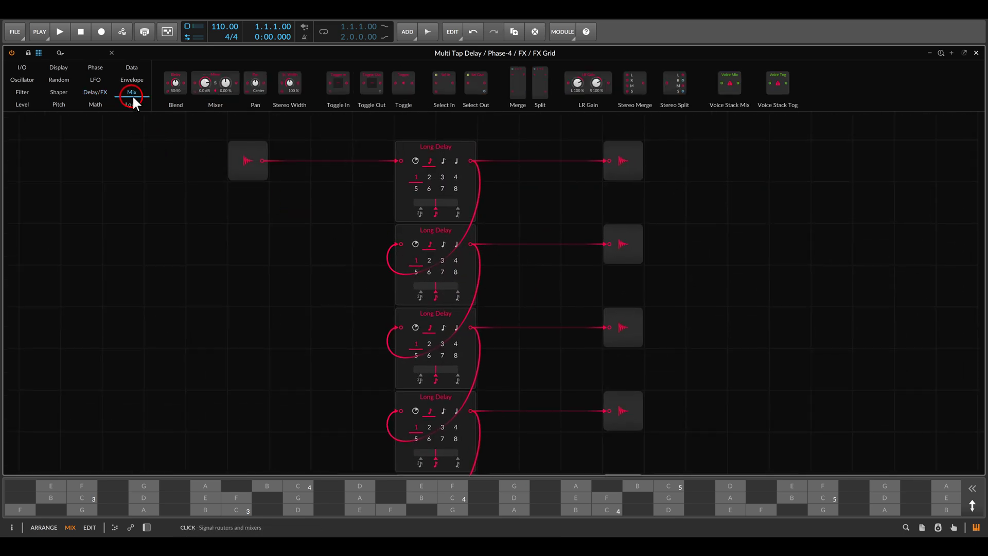
pyautogui.moveTo(215, 82); pyautogui.dragTo(609, 165)
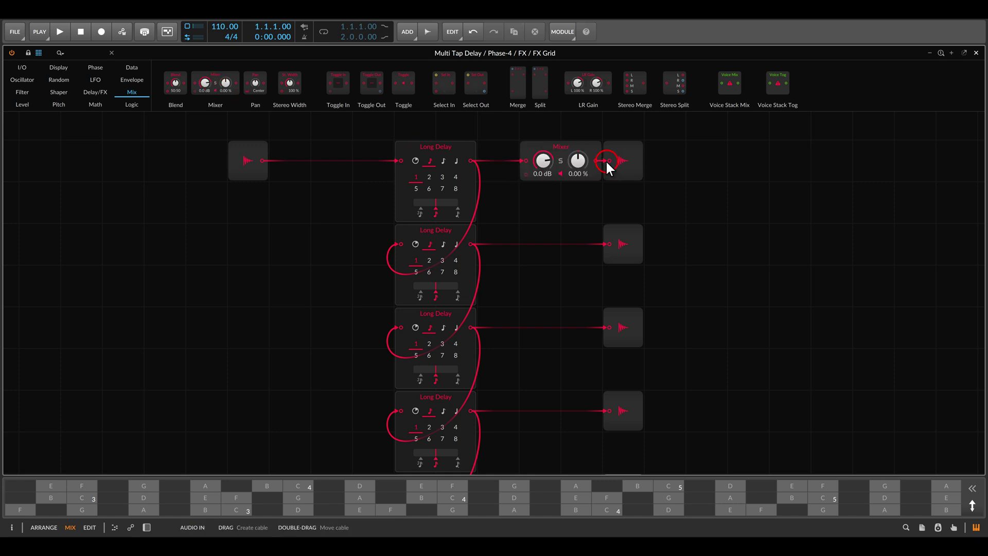
pyautogui.moveTo(543, 160); pyautogui.dragTo(580, 156)
pyautogui.doubleClick(543, 161)
pyautogui.doubleClick(582, 158)
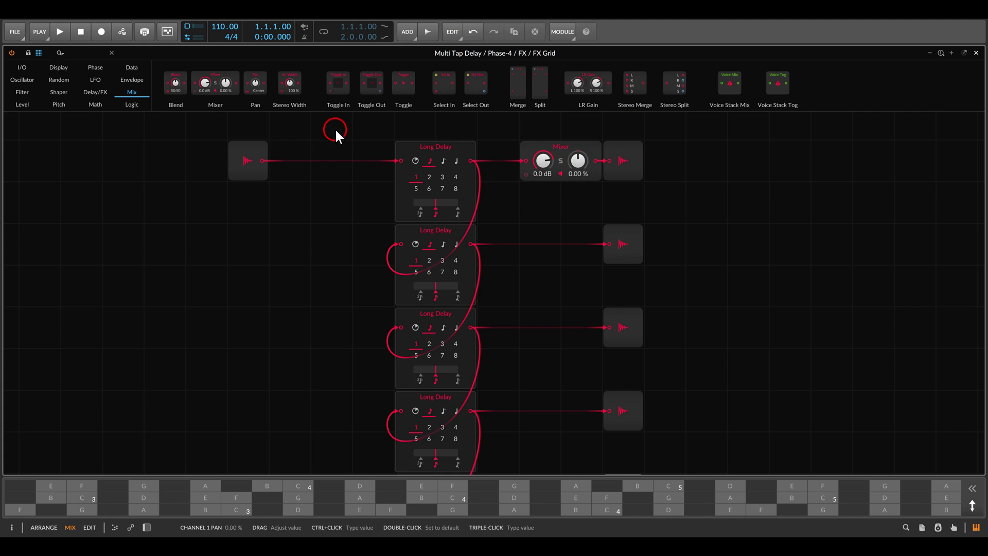
# Step: Add Mixers between the remaining Long Delays and their outputs
pyautogui.moveTo(222, 85); pyautogui.dragTo(554, 243)
pyautogui.moveTo(221, 87); pyautogui.dragTo(556, 317)
pyautogui.moveTo(221, 86); pyautogui.dragTo(562, 285)
pyautogui.scroll(-5, 561, 367)
pyautogui.scroll(-5, 583, 379)
pyautogui.scroll(-3, 595, 277)
pyautogui.scroll(3, 595, 276)
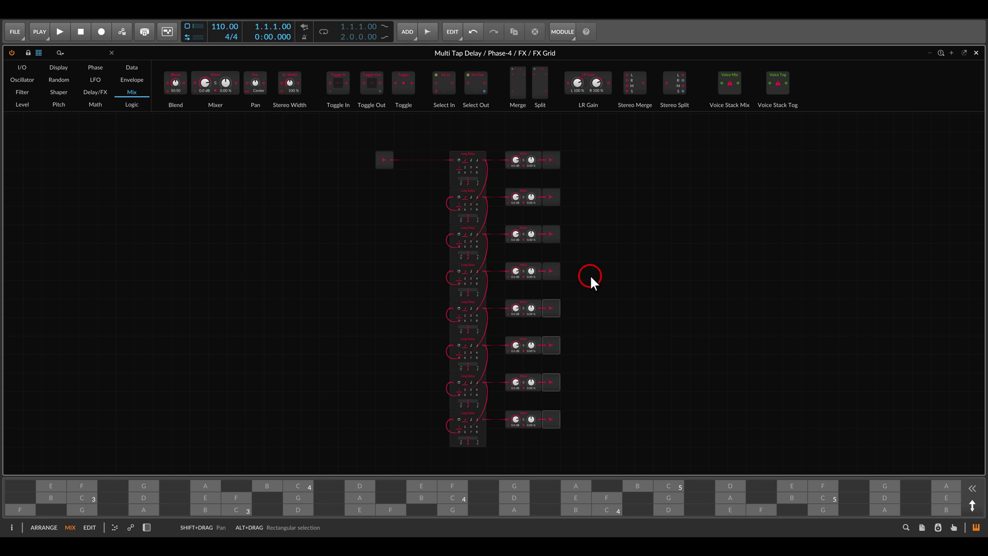
# Step: Type tap Mixer levels of -1.5, -3 and -4.5 dB
pyautogui.scroll(-2, 526, 375)
pyautogui.scroll(6, 523, 390)
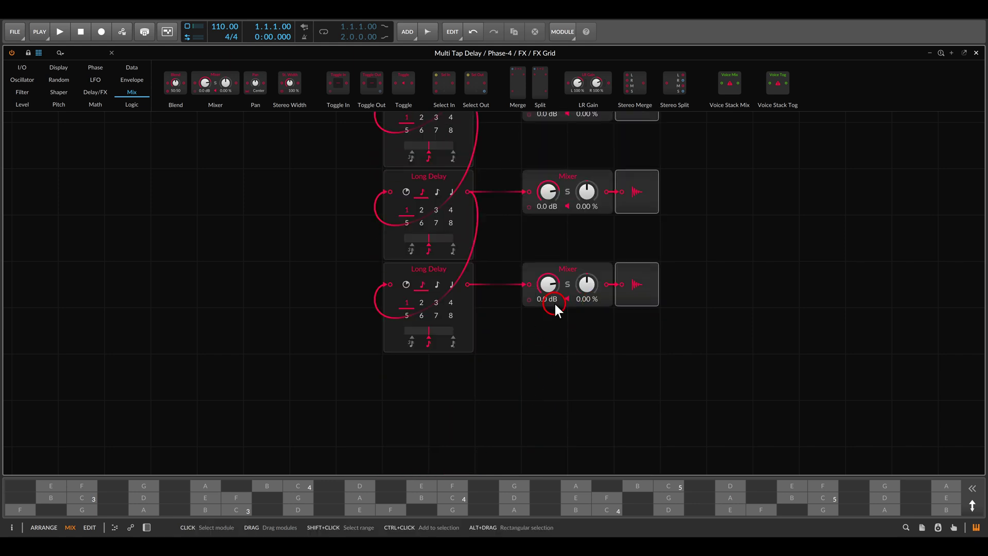
pyautogui.keyDown('ctrl'); pyautogui.click(551, 193); pyautogui.keyUp('ctrl')
pyautogui.press('Return')
pyautogui.scroll(2, 548, 237)
pyautogui.keyDown('ctrl'); pyautogui.click(549, 189); pyautogui.keyUp('ctrl')
pyautogui.write('-3')
pyautogui.press('Return')
pyautogui.hotkey('ctrl', 'd')
pyautogui.keyDown('ctrl'); pyautogui.click(551, 241); pyautogui.keyUp('ctrl')
pyautogui.write('-4.5')
pyautogui.press('Return')
# Step: Continue with levels of -6, -7.5, -9 and -10.5 dB on the remaining tap Mixers
pyautogui.keyDown('ctrl'); pyautogui.click(551, 147); pyautogui.keyUp('ctrl')
pyautogui.write('-6')
pyautogui.press('Return')
pyautogui.hotkey('ctrl', 'd')
pyautogui.keyDown('ctrl'); pyautogui.click(549, 195); pyautogui.keyUp('ctrl')
pyautogui.write('-7.5')
pyautogui.press('Return')
pyautogui.hotkey('ctrl', 'd')
pyautogui.keyDown('ctrl'); pyautogui.click(552, 238); pyautogui.keyUp('ctrl')
pyautogui.write('-9')
pyautogui.press('Return')
pyautogui.keyDown('ctrl'); pyautogui.click(550, 147); pyautogui.keyUp('ctrl')
pyautogui.write('-10.5')
pyautogui.press('Return')
pyautogui.scroll(-2, 530, 190)
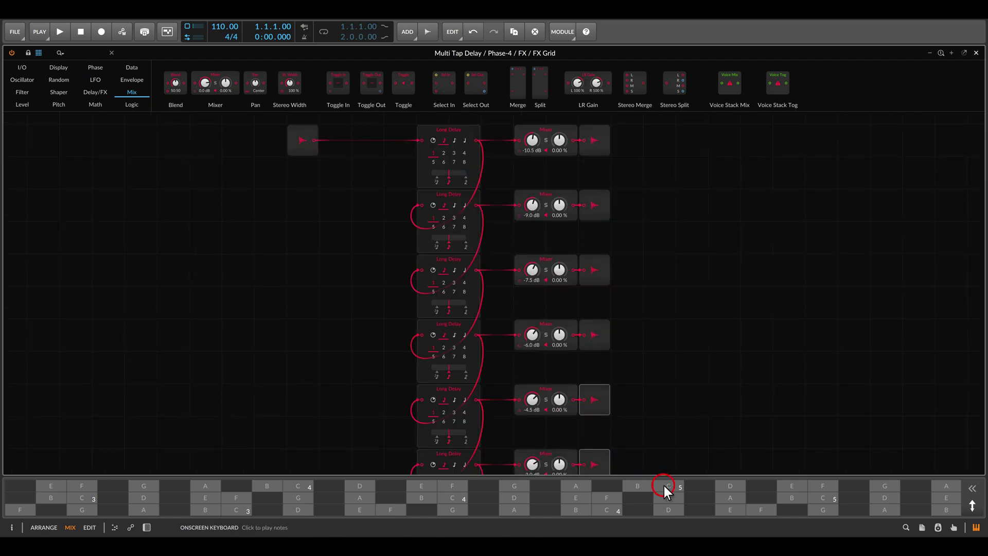
# Step: Play C4, D and G notes to hear the delay taps
pyautogui.click(640, 251)
pyautogui.click(607, 509)
pyautogui.click(508, 502)
pyautogui.click(511, 484)
# Step: Pan the tap Mixers to -100%, 100%, -11%, 18.5%, -44% and 48.5%, then play D
pyautogui.click(678, 335)
pyautogui.moveTo(559, 206); pyautogui.dragTo(559, 249)
pyautogui.scroll(-1, 556, 359)
pyautogui.scroll(-1, 555, 359)
pyautogui.scroll(-2, 555, 358)
pyautogui.click(559, 271)
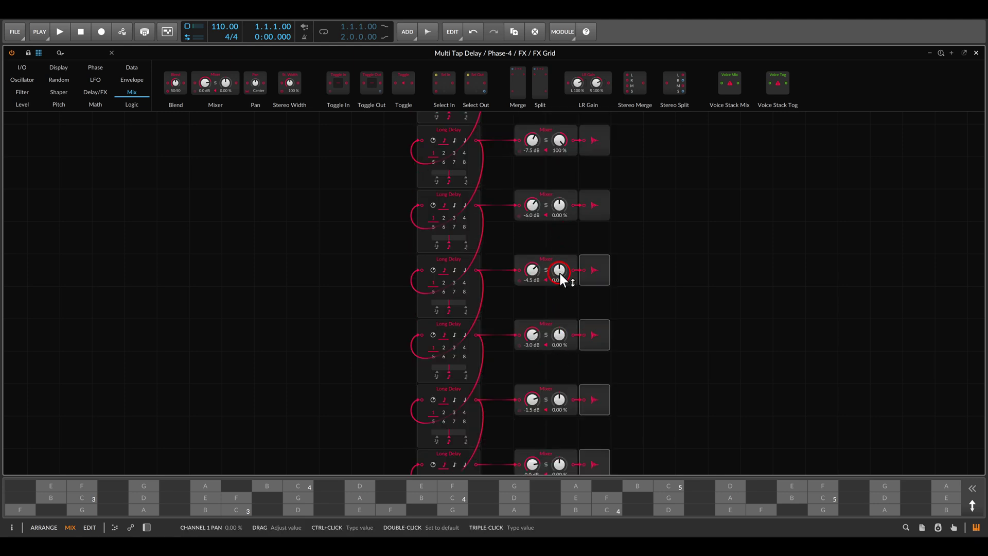
pyautogui.moveTo(560, 207); pyautogui.dragTo(560, 213)
pyautogui.moveTo(560, 271); pyautogui.dragTo(559, 263)
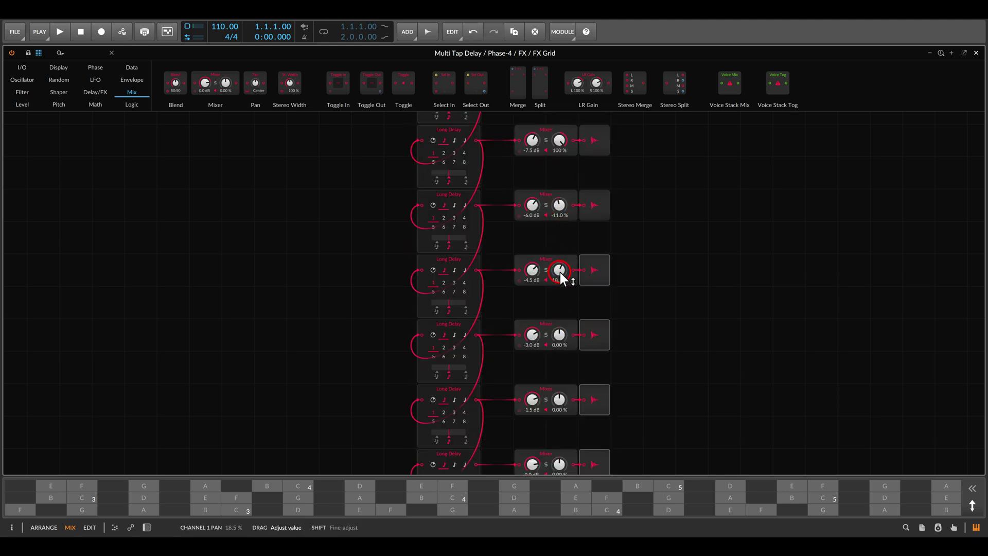
pyautogui.moveTo(559, 335); pyautogui.dragTo(559, 356)
pyautogui.moveTo(559, 400)
pyautogui.mouseDown()
pyautogui.moveTo(559, 378)
pyautogui.moveTo(559, 398)
pyautogui.mouseUp()
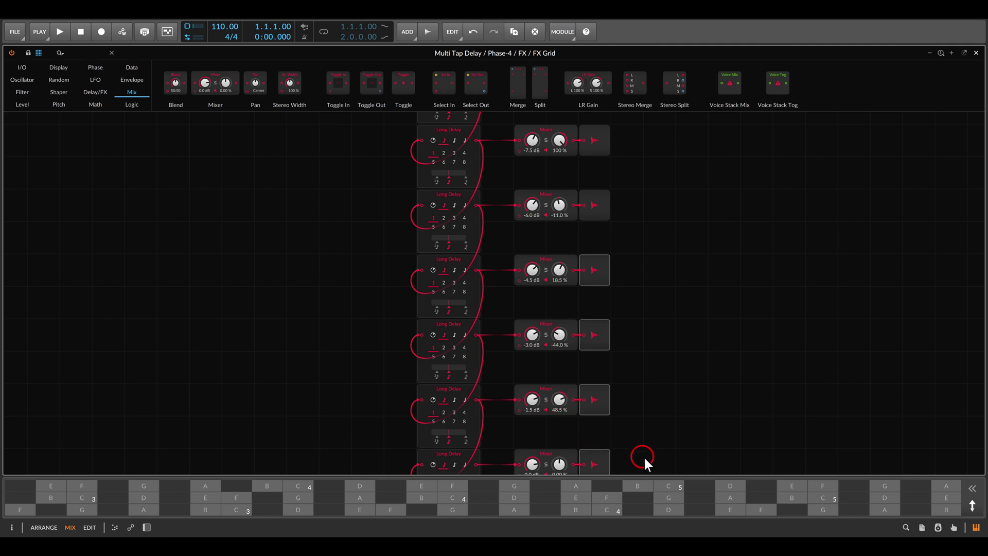
pyautogui.click(665, 510)
# Step: Insert a Mixer module between the grid input and the first Long Delay
pyautogui.scroll(-2, 672, 359)
pyautogui.moveTo(362, 175); pyautogui.dragTo(480, 335)
pyautogui.scroll(4, 479, 336)
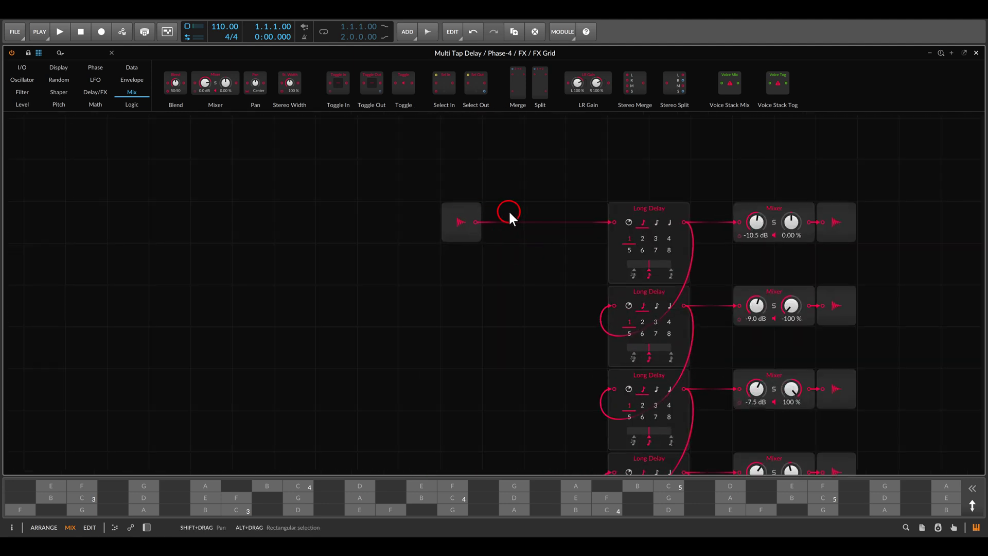
pyautogui.moveTo(220, 84); pyautogui.dragTo(591, 241)
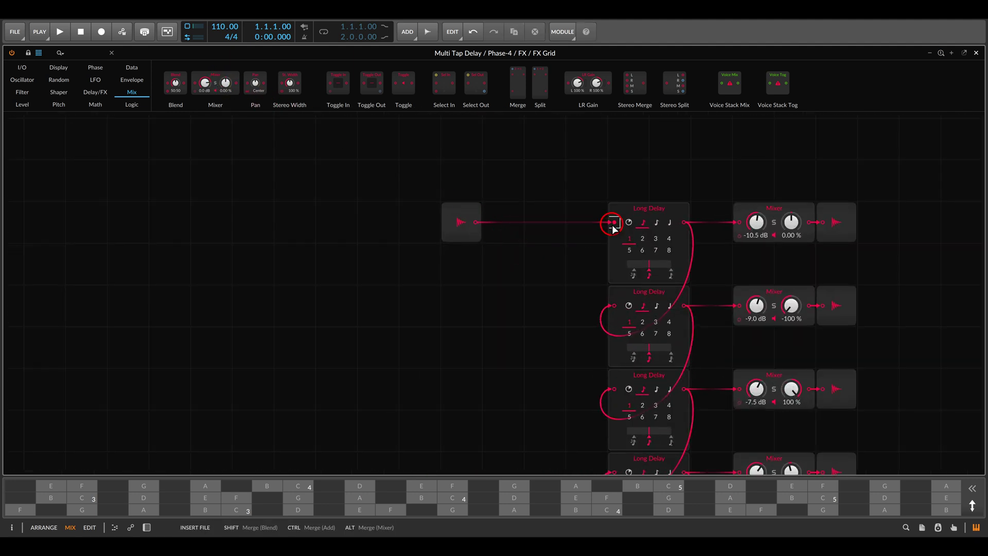
pyautogui.click(554, 273)
# Step: Cable the last Long Delay's output into the Mixer's Channel 2 and set that channel to -3.3 dB
pyautogui.scroll(-3, 554, 273)
pyautogui.scroll(-5, 553, 273)
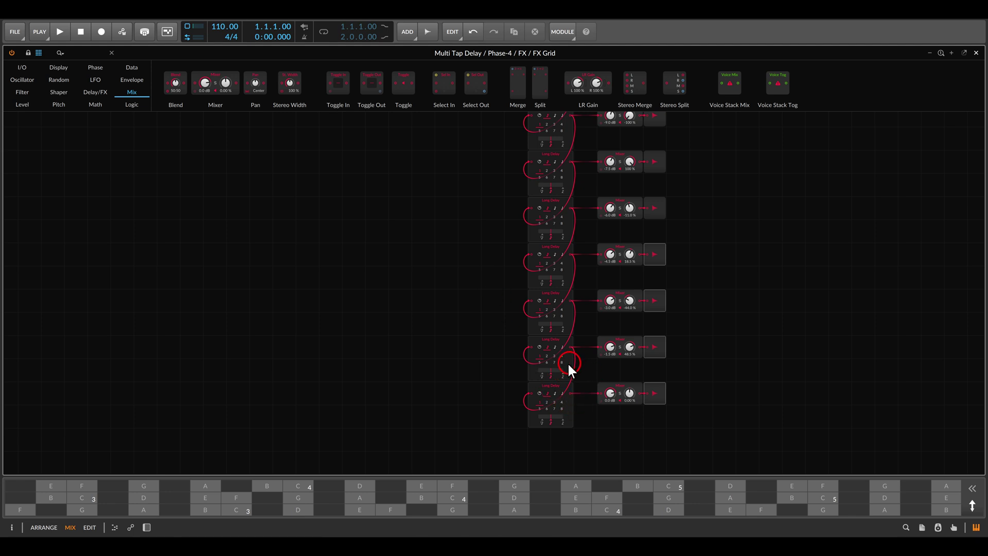
pyautogui.moveTo(570, 393); pyautogui.dragTo(487, 220)
pyautogui.scroll(3, 487, 246)
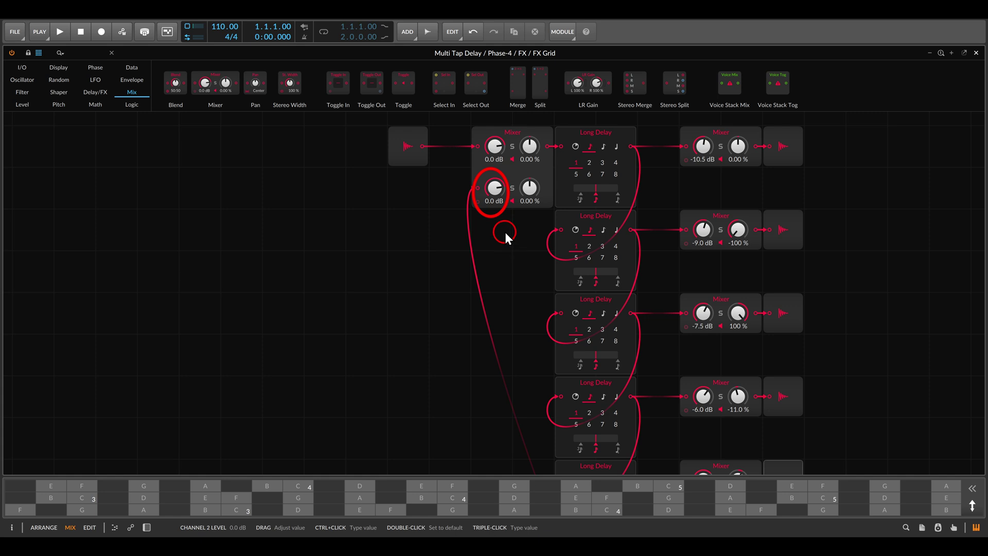
pyautogui.moveTo(498, 191)
pyautogui.mouseDown()
pyautogui.moveTo(498, 204)
pyautogui.moveTo(496, 188)
pyautogui.mouseUp()
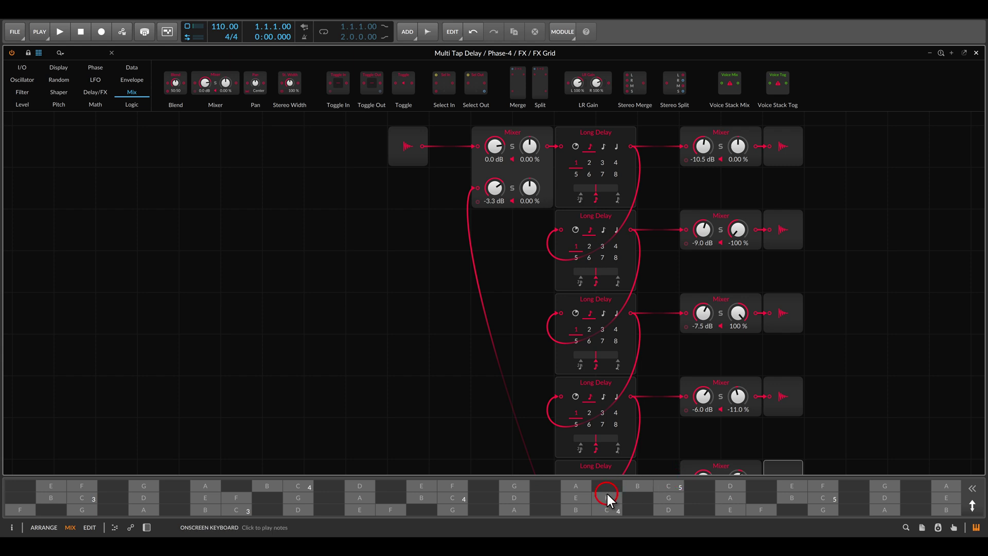
# Step: Play D#, D, G# and G notes to hear the feedback delay
pyautogui.click(548, 496)
pyautogui.click(514, 497)
pyautogui.click(482, 508)
pyautogui.click(455, 511)
# Step: Set the Long Delay beat selectors to 2, 3, 2, 3 and 2 beats down the chain
pyautogui.moveTo(555, 132); pyautogui.dragTo(618, 193)
pyautogui.click(590, 247)
pyautogui.click(601, 410)
pyautogui.scroll(-3, 592, 396)
pyautogui.click(589, 332)
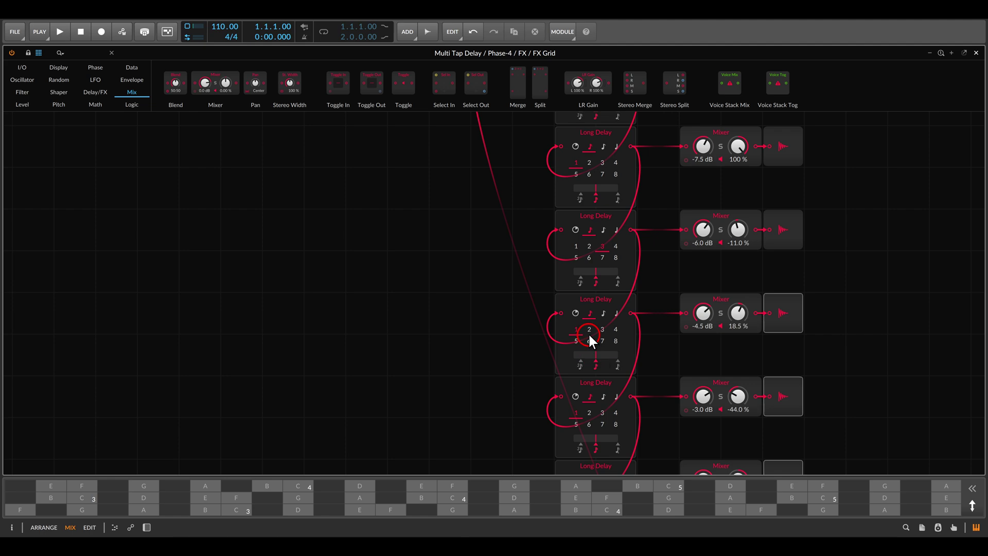
pyautogui.click(602, 413)
pyautogui.scroll(-5, 591, 383)
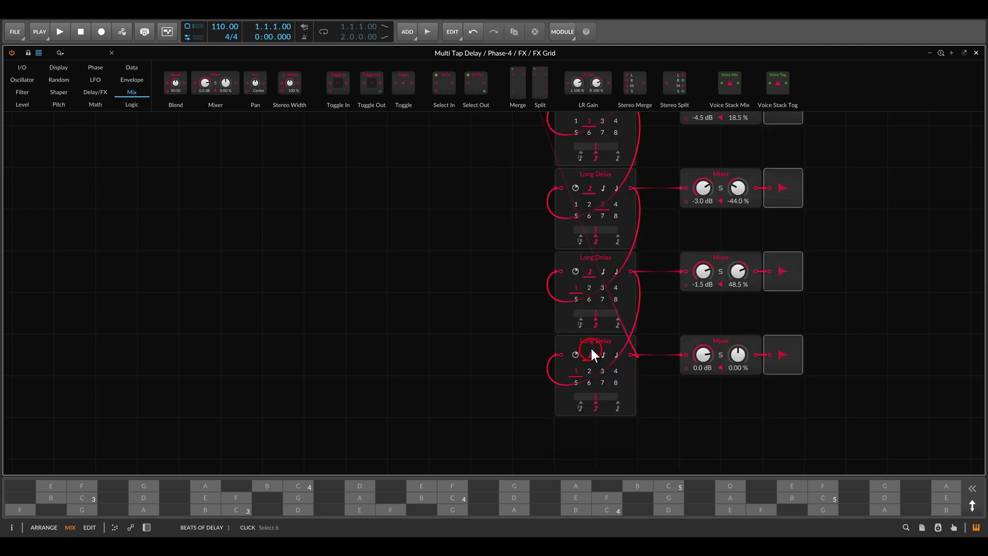
pyautogui.click(590, 371)
pyautogui.scroll(-6, 532, 311)
pyautogui.moveTo(503, 198); pyautogui.dragTo(541, 278)
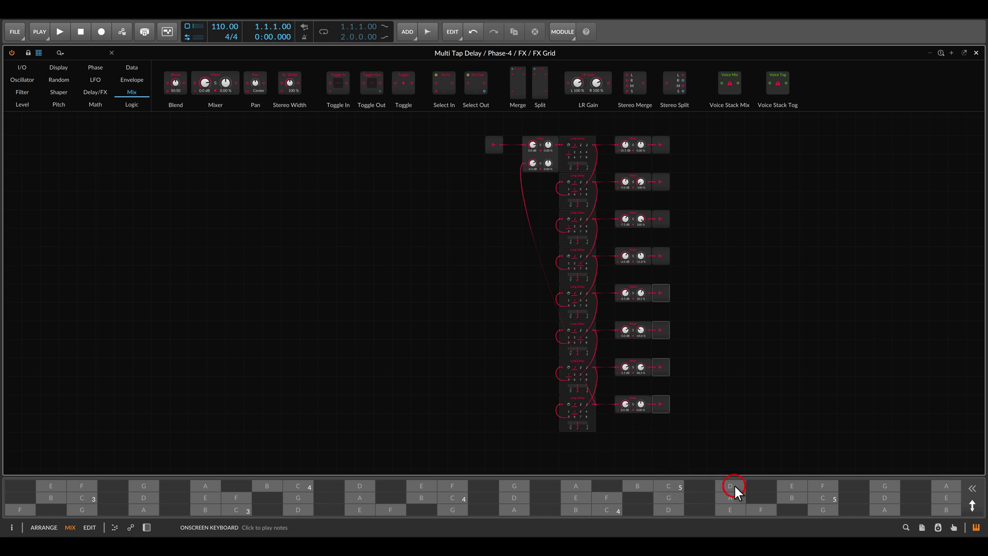
pyautogui.click(668, 486)
pyautogui.click(666, 498)
pyautogui.click(546, 510)
pyautogui.click(453, 508)
# Step: Place a 3.00 kHz Low-pass filter on the input Mixer's Channel 2 feedback input and adjust its slope
pyautogui.scroll(3, 498, 228)
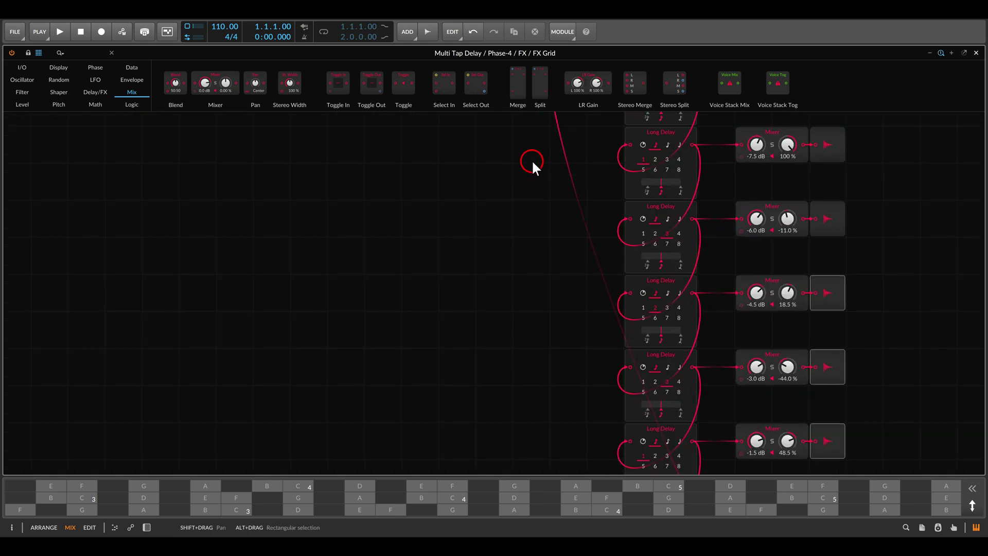
pyautogui.moveTo(532, 161); pyautogui.dragTo(512, 279)
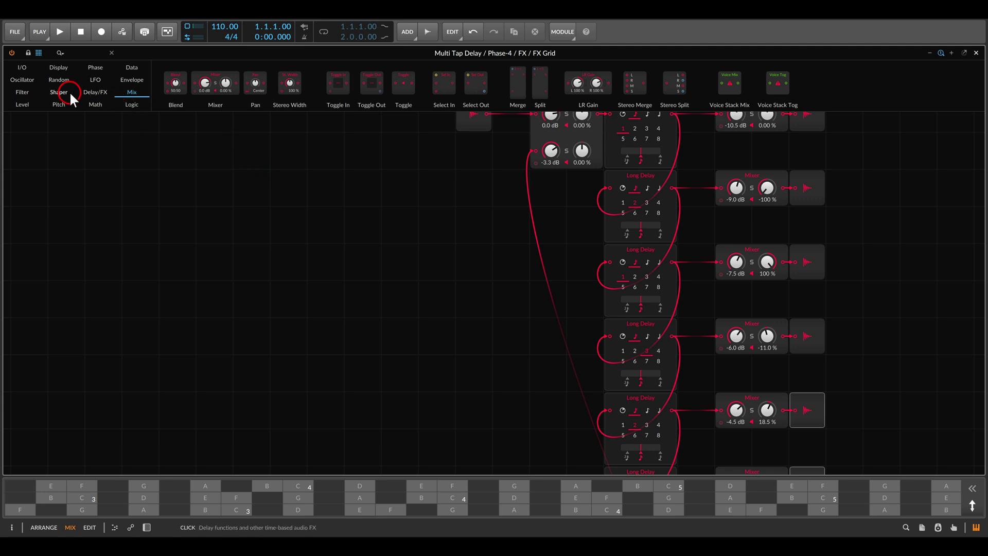
pyautogui.click(23, 91)
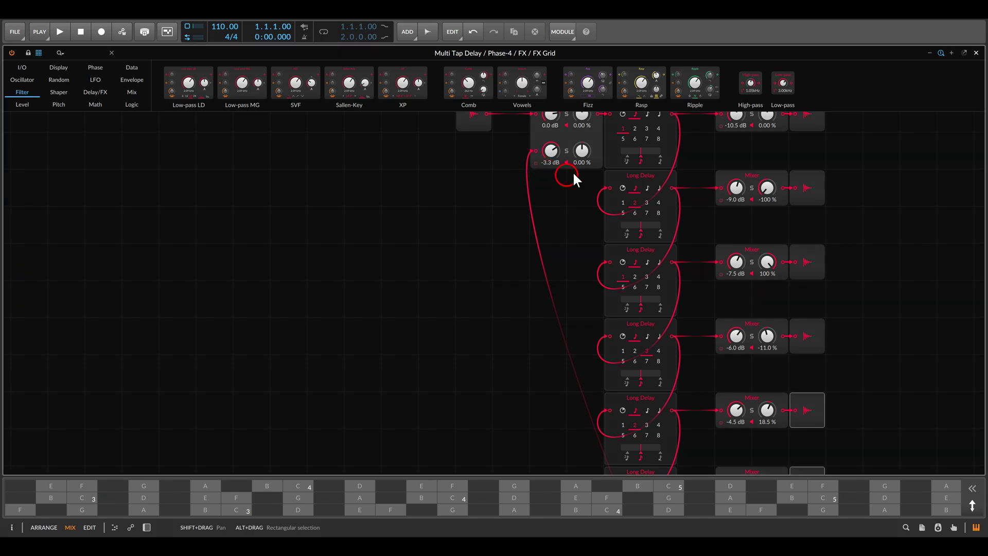
pyautogui.moveTo(782, 83); pyautogui.dragTo(530, 155)
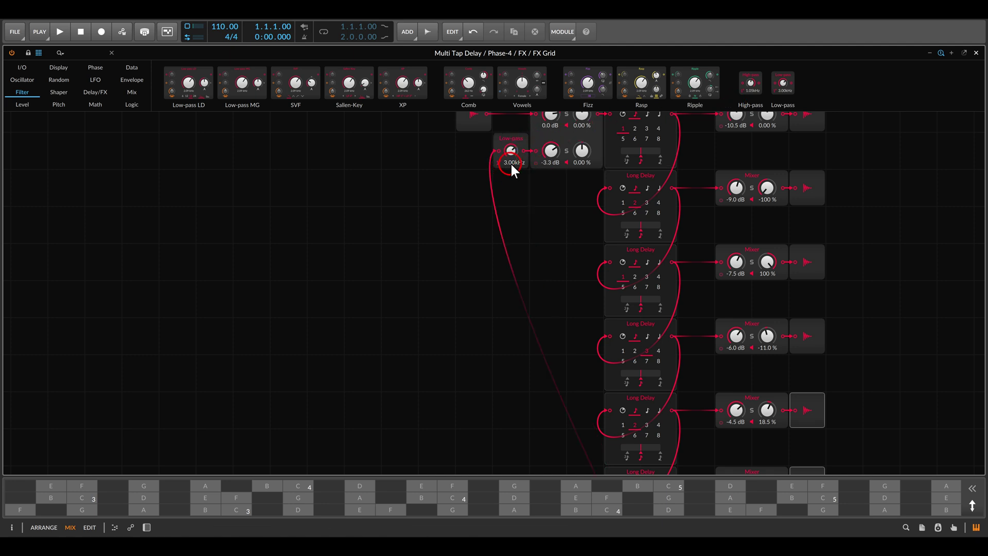
pyautogui.moveTo(498, 161); pyautogui.dragTo(498, 160)
# Step: Reset the input Mixer's feedback channel level to 0.0 dB
pyautogui.scroll(-2, 498, 195)
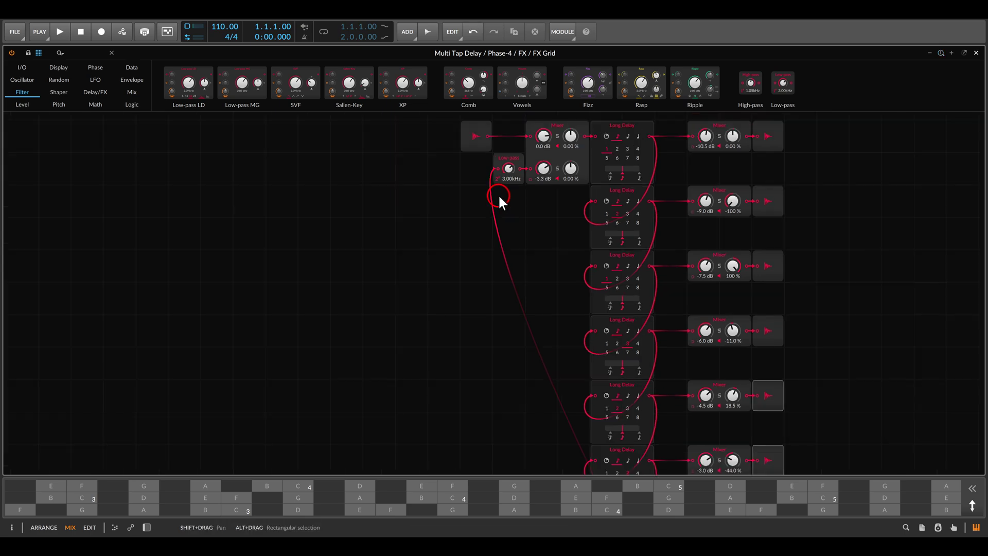
pyautogui.moveTo(514, 269)
pyautogui.mouseDown()
pyautogui.moveTo(496, 198)
pyautogui.moveTo(487, 226)
pyautogui.moveTo(510, 251)
pyautogui.mouseUp()
pyautogui.scroll(3, 486, 226)
pyautogui.doubleClick(517, 216)
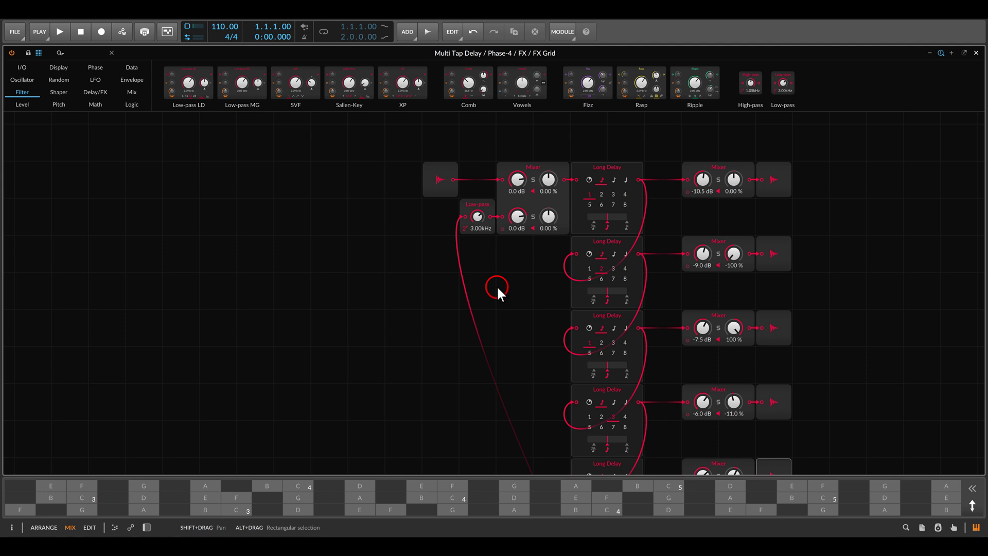
pyautogui.scroll(-3, 498, 289)
pyautogui.moveTo(503, 286); pyautogui.dragTo(497, 263)
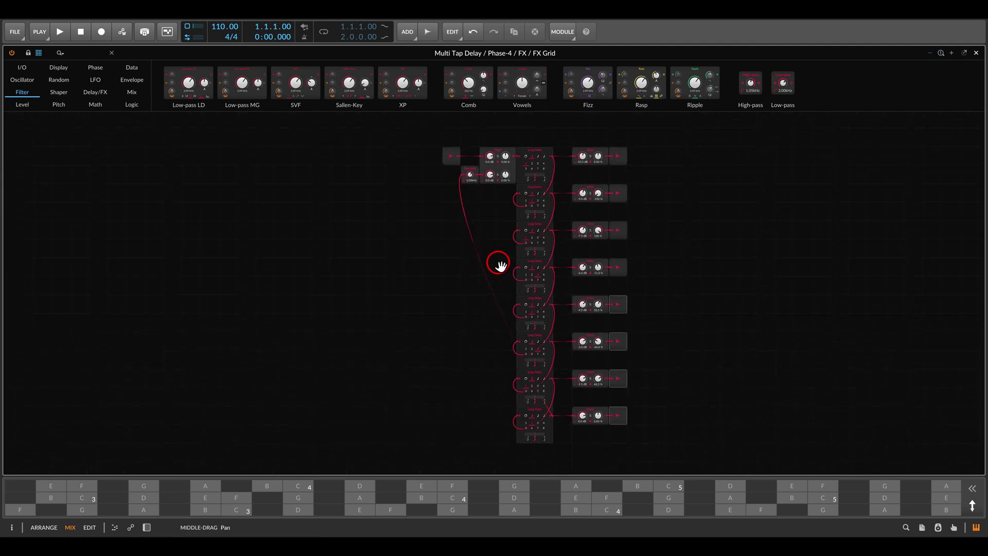
pyautogui.click(669, 497)
pyautogui.click(608, 511)
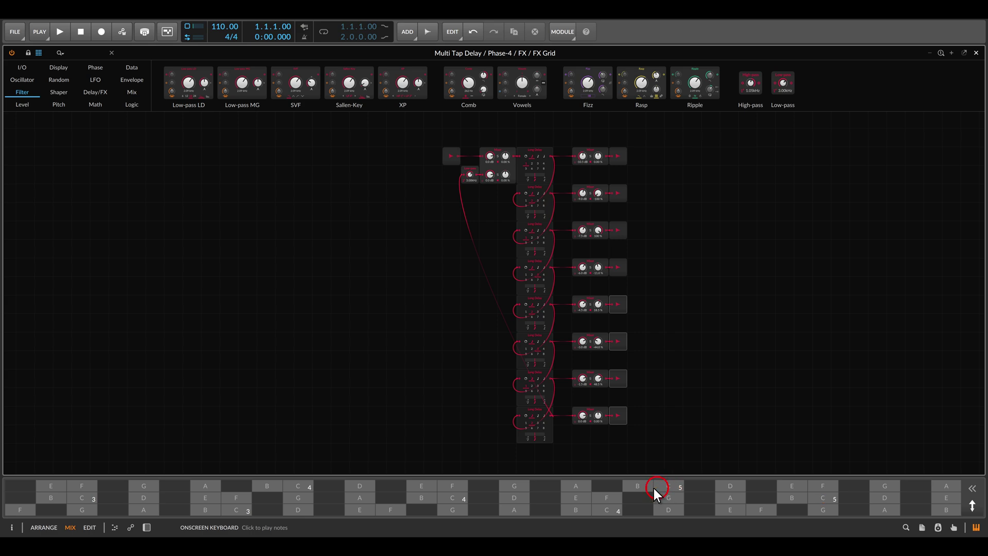
pyautogui.click(390, 509)
pyautogui.click(329, 509)
pyautogui.click(239, 509)
pyautogui.click(345, 345)
# Step: On the Multi-Delay Processor picture, circle the +1 oct and reverb knobs with their jacks
pyautogui.hotkey('alt', 'Tab')
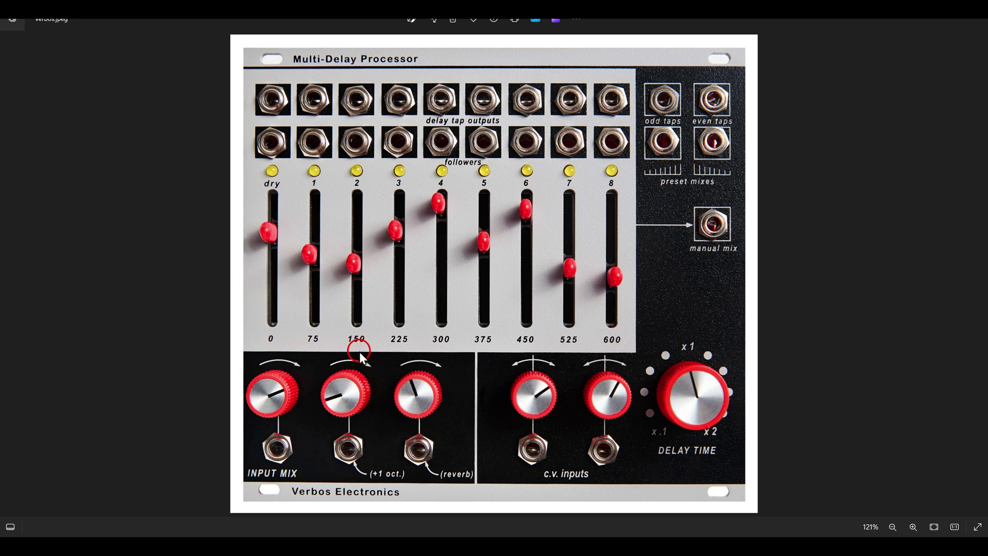
pyautogui.moveTo(337, 409); pyautogui.dragTo(378, 473)
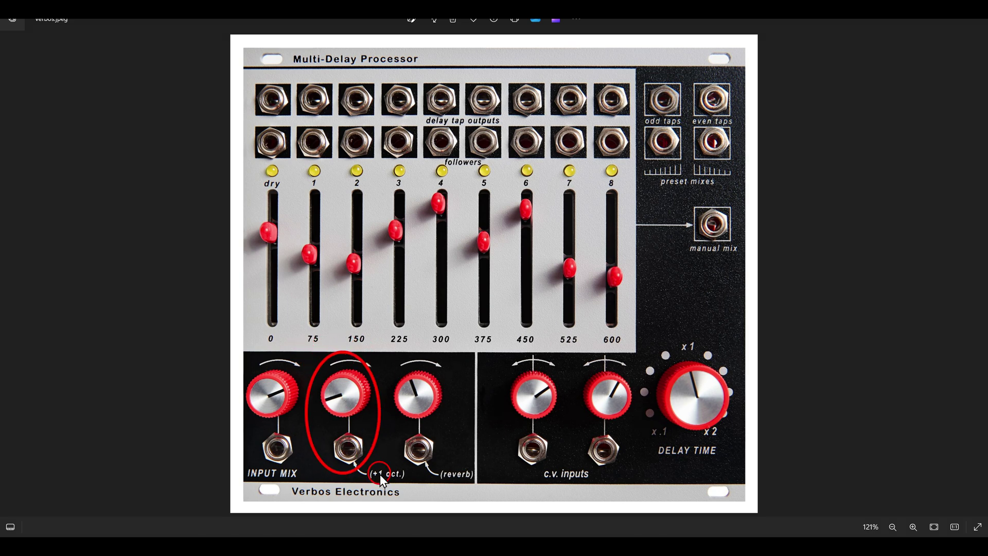
pyautogui.moveTo(389, 357); pyautogui.dragTo(461, 483)
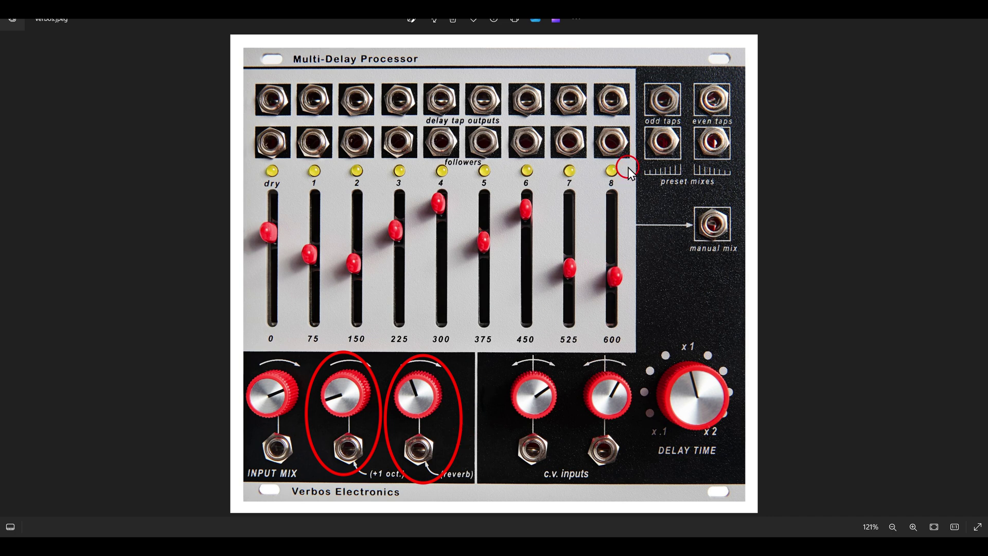
# Step: Draw arrows from tap 8 to +1 oct and reverb, then clear them and return to Bitwig
pyautogui.moveTo(610, 174)
pyautogui.mouseDown()
pyautogui.moveTo(600, 208)
pyautogui.moveTo(404, 380)
pyautogui.moveTo(351, 402)
pyautogui.mouseUp()
pyautogui.moveTo(614, 178)
pyautogui.mouseDown()
pyautogui.moveTo(524, 314)
pyautogui.moveTo(443, 394)
pyautogui.mouseUp()
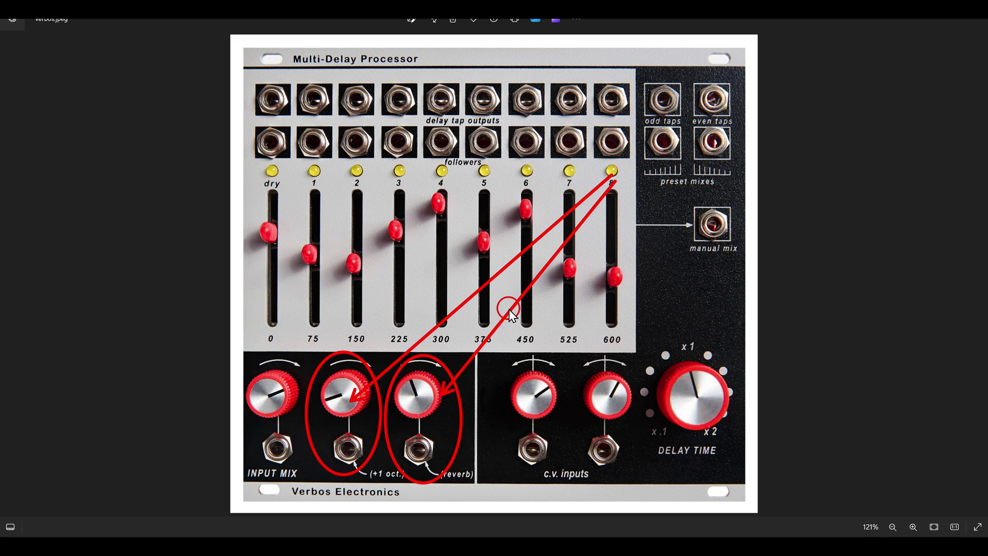
pyautogui.press('Escape')
pyautogui.hotkey('alt', 'Tab')
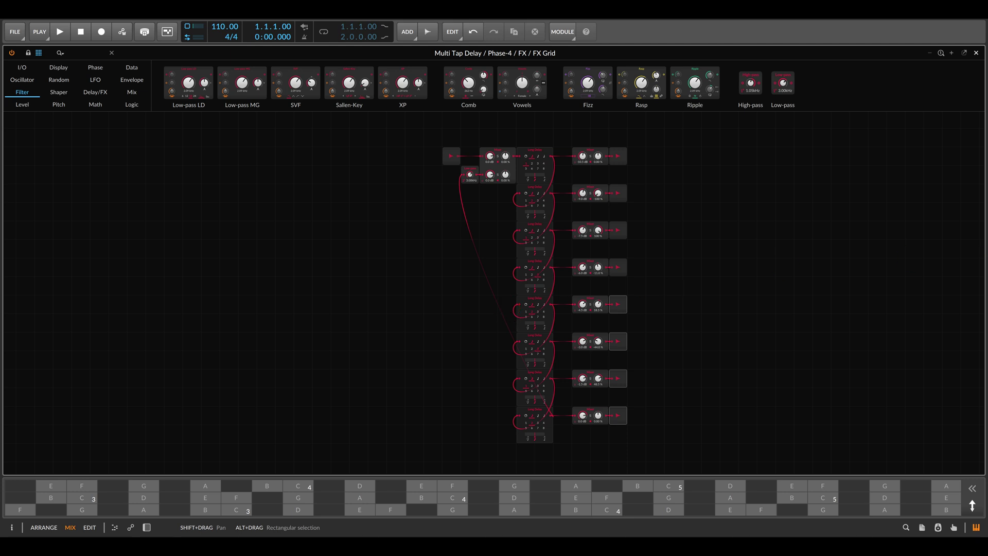
# Step: Insert a Pitch Shifter into the FX Grid's Post FX chain, set to 12 semitones
pyautogui.click(147, 527)
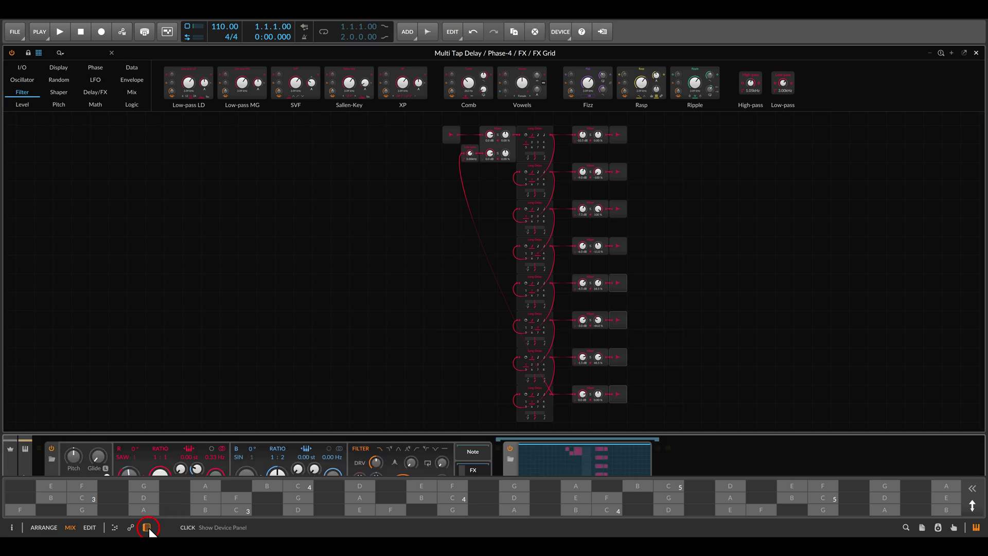
pyautogui.click(605, 446)
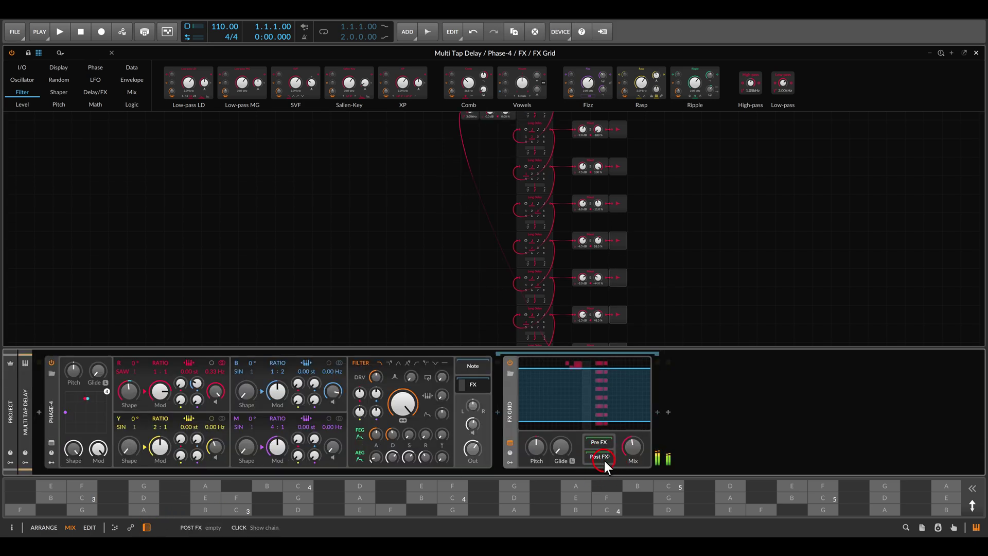
pyautogui.click(597, 457)
pyautogui.click(657, 410)
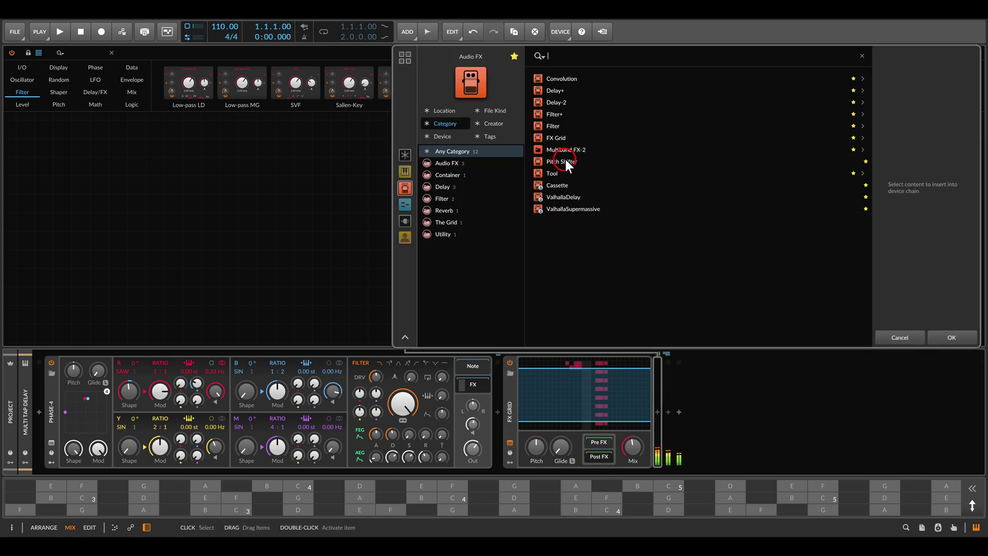
pyautogui.doubleClick(564, 160)
pyautogui.moveTo(695, 411); pyautogui.dragTo(698, 450)
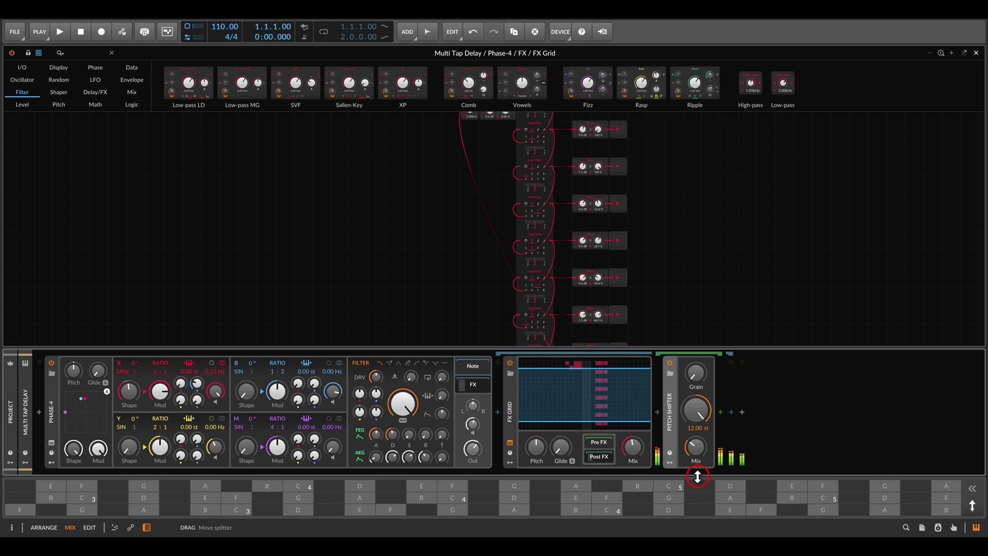
# Step: Add a second Pitch Shifter at 12 semitones and audition it with A and G notes
pyautogui.click(721, 412)
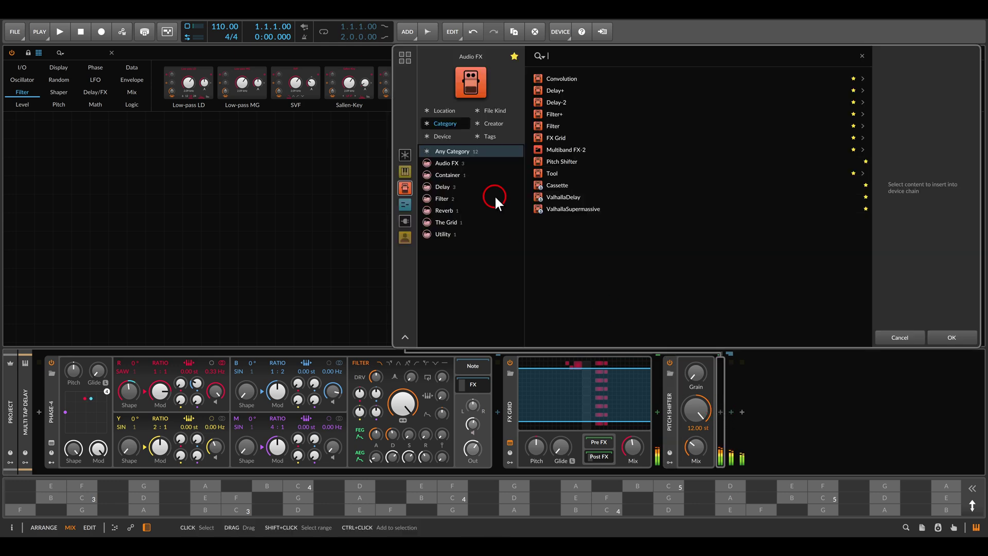
pyautogui.doubleClick(563, 162)
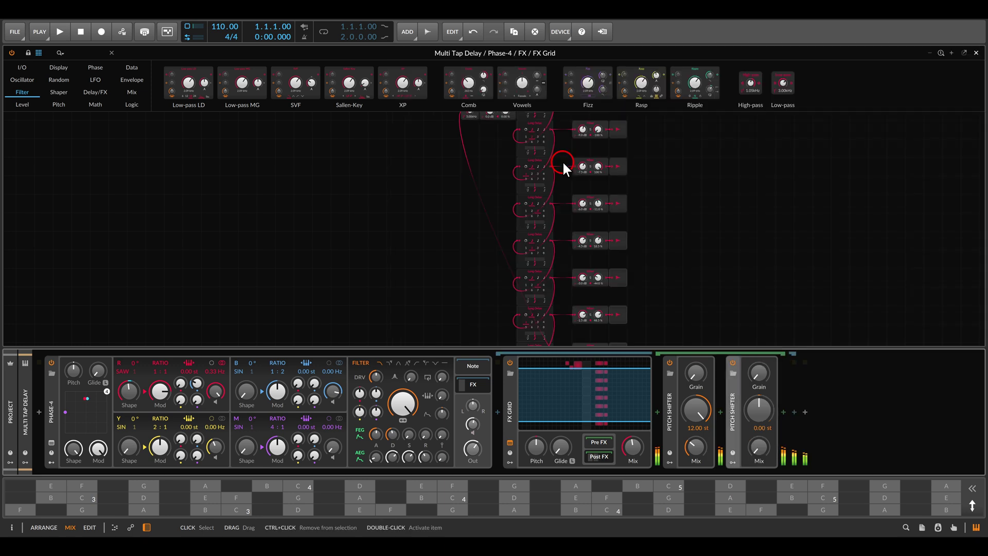
pyautogui.moveTo(756, 410)
pyautogui.mouseDown()
pyautogui.moveTo(756, 426)
pyautogui.moveTo(762, 403)
pyautogui.mouseUp()
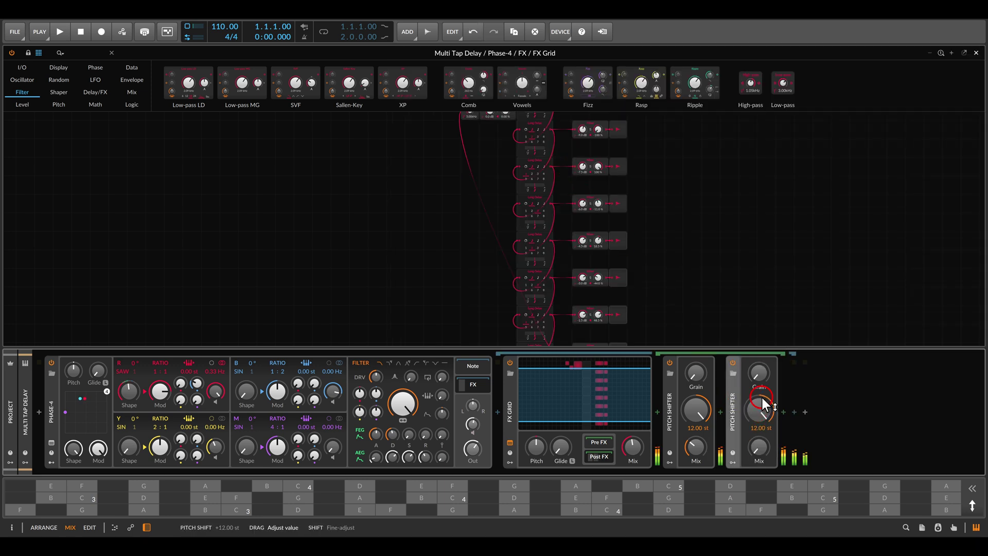
pyautogui.moveTo(759, 455); pyautogui.dragTo(764, 450)
pyautogui.click(526, 511)
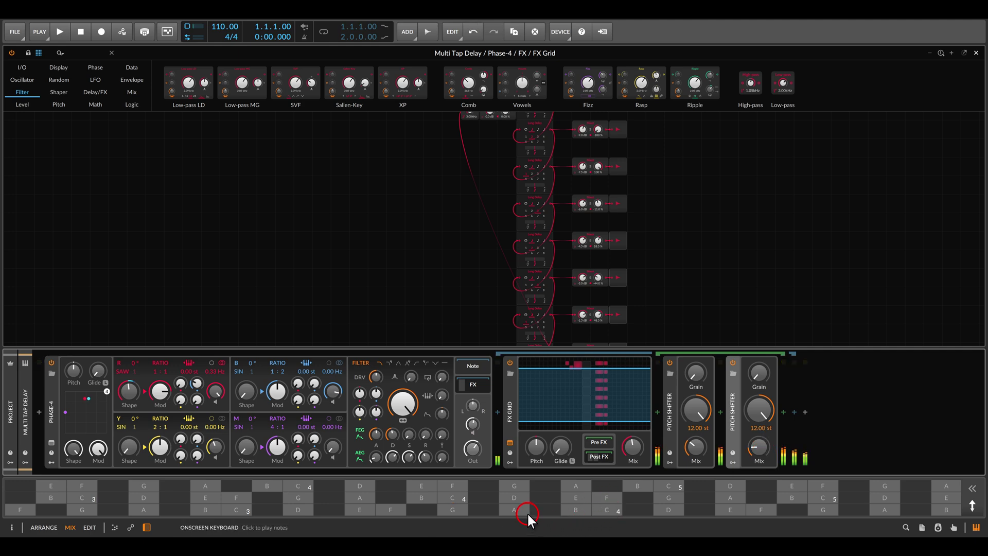
pyautogui.click(452, 511)
# Step: Lower the first shifter's mix to about 25% and add a Large Hall Convolution reverb at 28.5% mix
pyautogui.click(693, 448)
pyautogui.moveTo(693, 450)
pyautogui.mouseDown()
pyautogui.moveTo(693, 458)
pyautogui.moveTo(692, 449)
pyautogui.mouseUp()
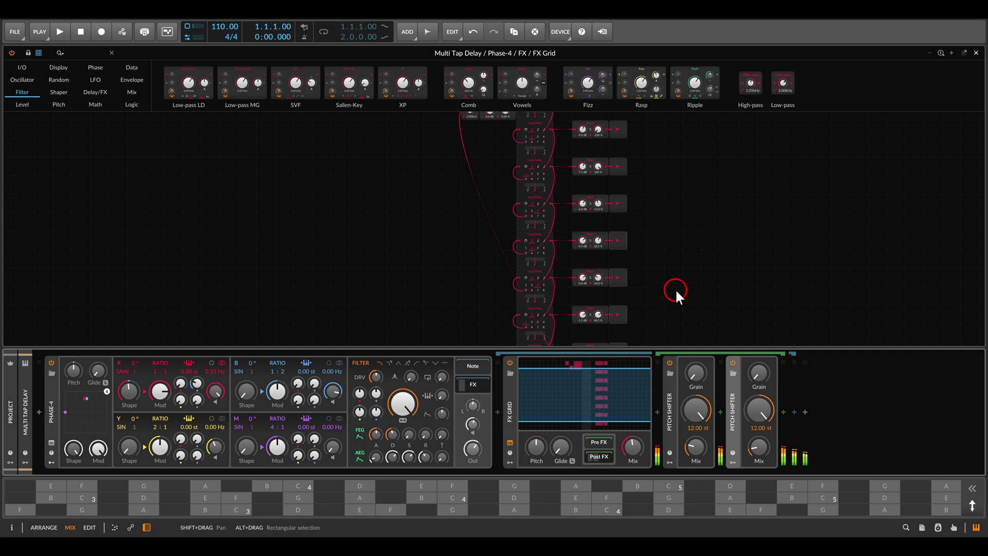
pyautogui.click(783, 412)
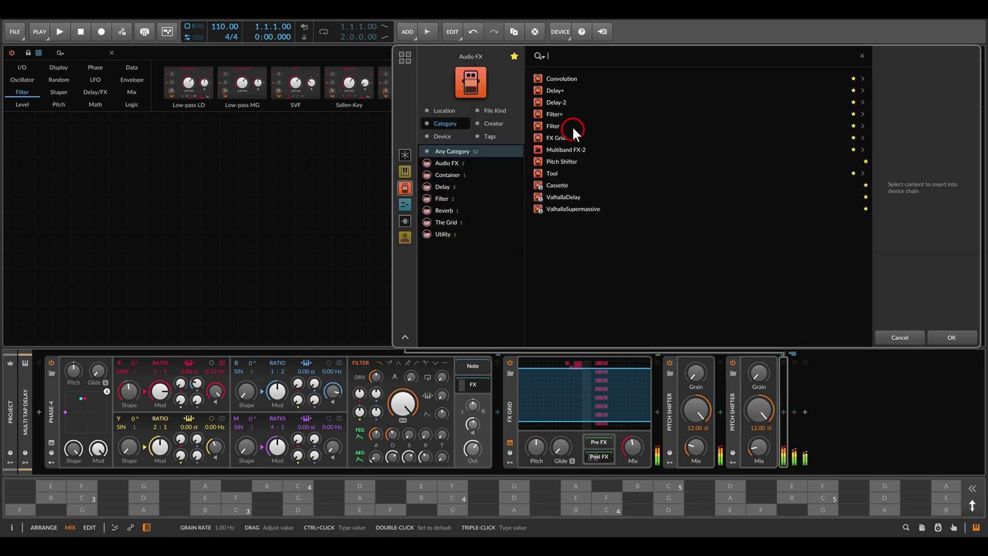
pyautogui.doubleClick(571, 79)
pyautogui.moveTo(919, 447); pyautogui.dragTo(919, 444)
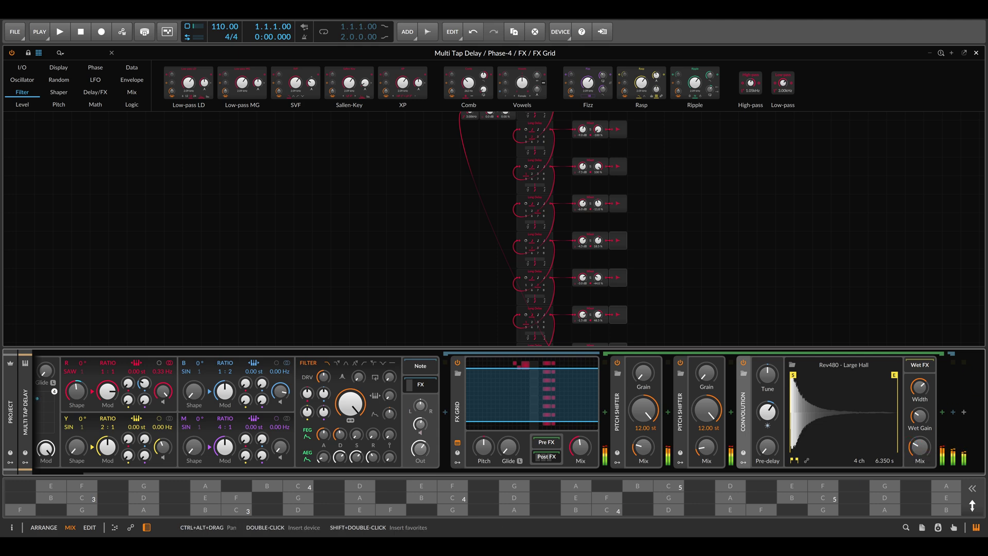
pyautogui.click(146, 527)
# Step: Show the verbos.jpeg image and circle its row of delay tap output jacks
pyautogui.hotkey('alt', 'Tab')
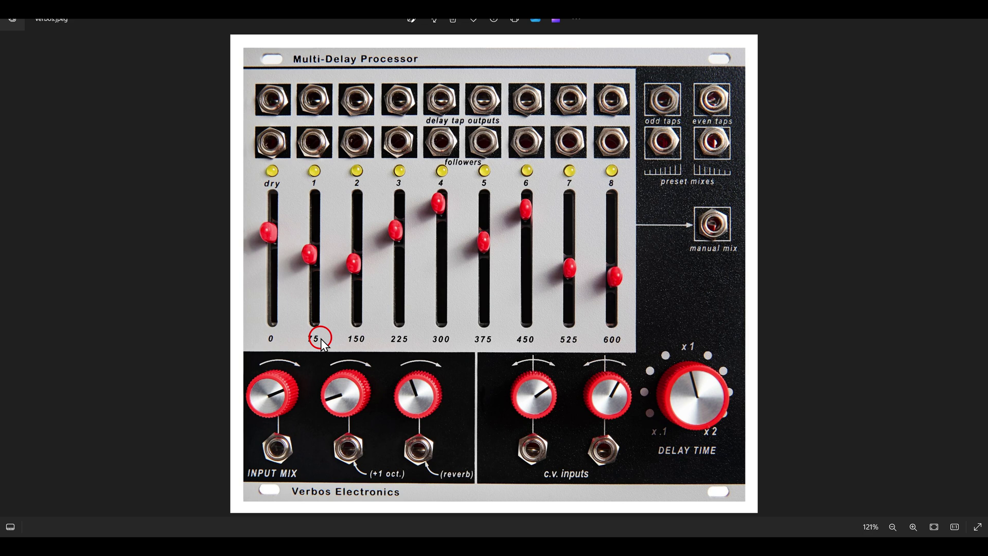
pyautogui.moveTo(254, 68)
pyautogui.mouseDown()
pyautogui.moveTo(391, 99)
pyautogui.moveTo(628, 114)
pyautogui.moveTo(638, 129)
pyautogui.mouseUp()
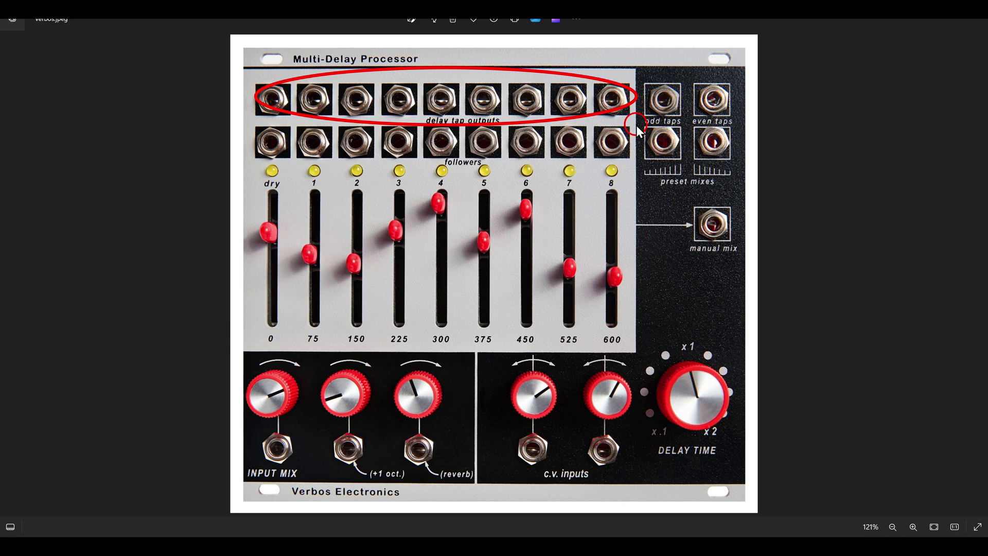
# Step: Zoom into the middle delay taps and move one tap's Mixer right to make room
pyautogui.hotkey('alt', 'Tab')
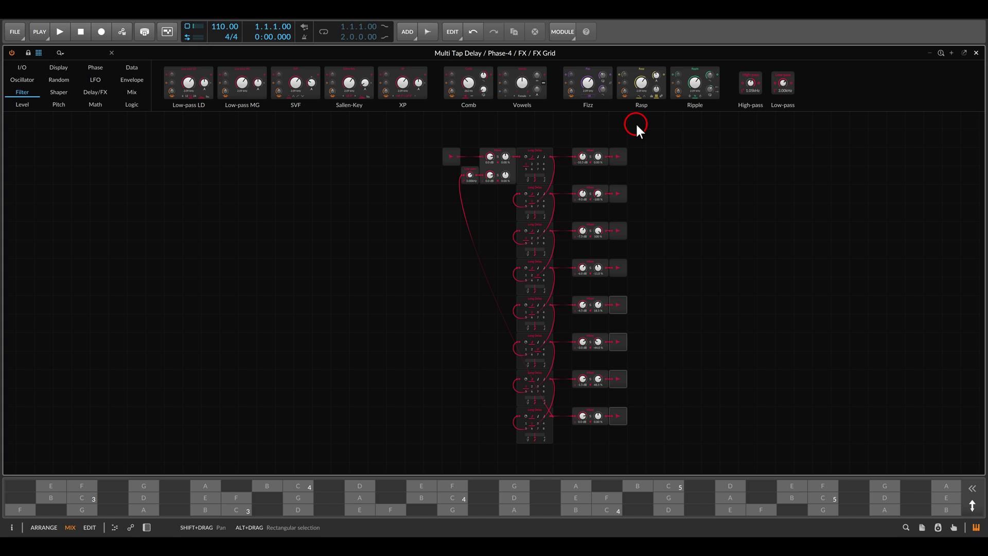
pyautogui.scroll(3, 659, 268)
pyautogui.moveTo(749, 231); pyautogui.dragTo(641, 224)
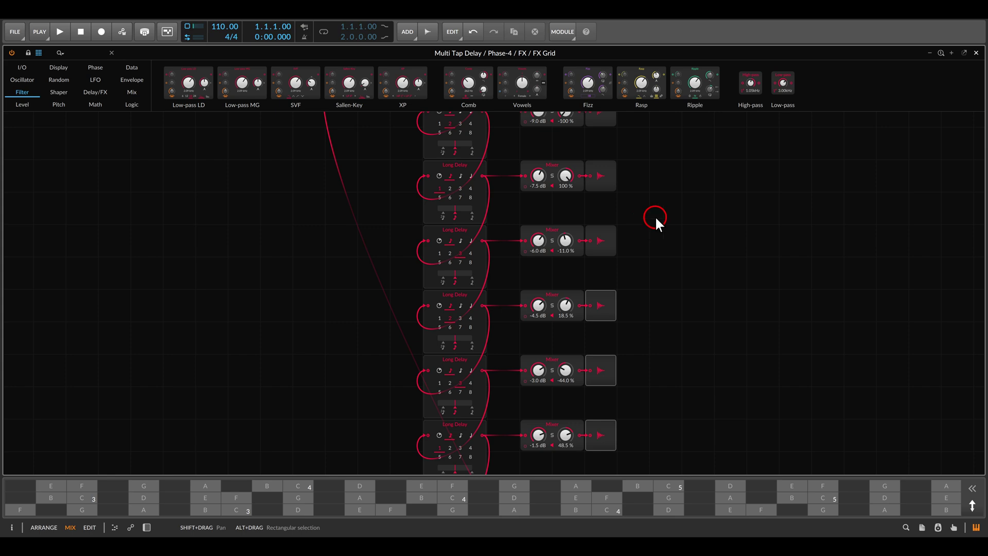
pyautogui.moveTo(524, 234); pyautogui.dragTo(653, 234)
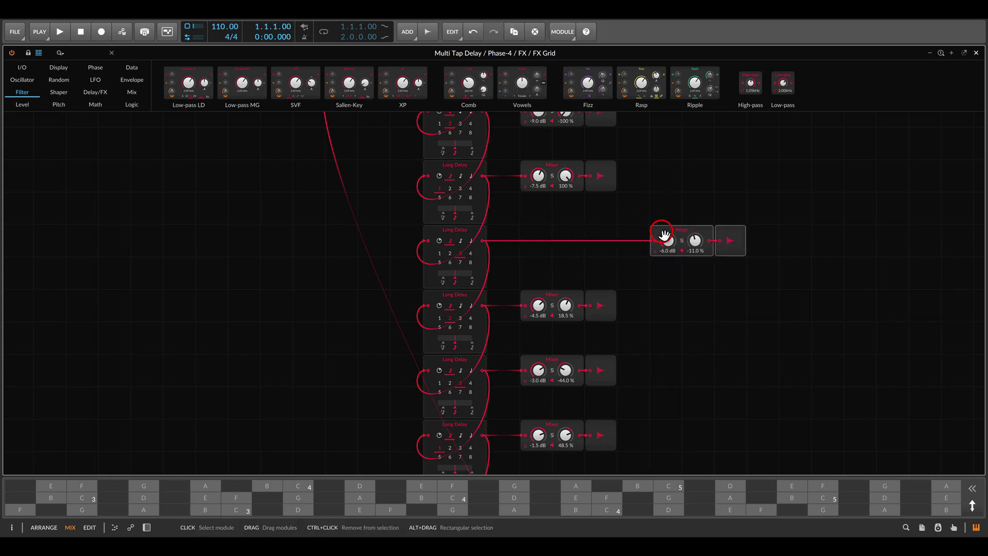
# Step: Insert a Phaser+ between that Long Delay and its Mixer, then highlight it
pyautogui.click(101, 92)
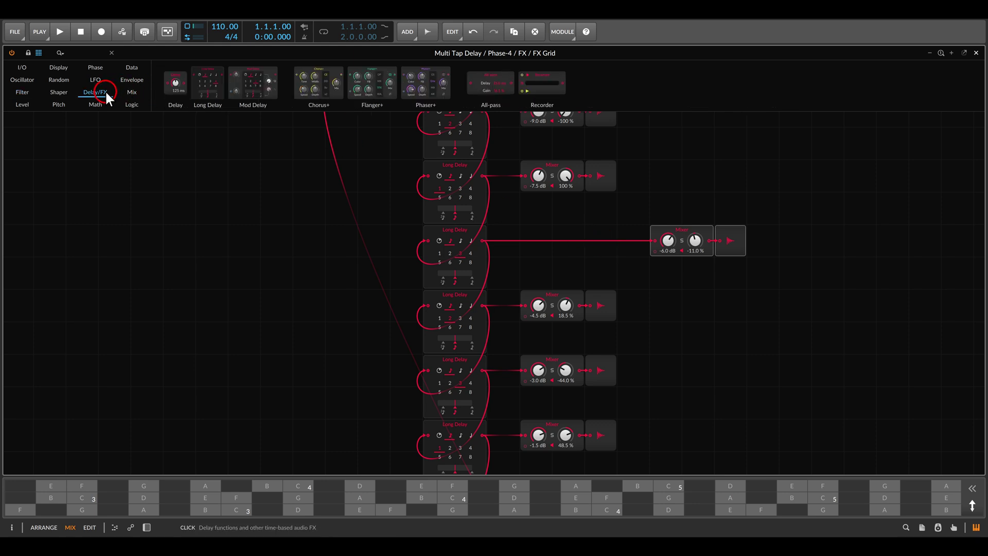
pyautogui.moveTo(434, 88); pyautogui.dragTo(656, 241)
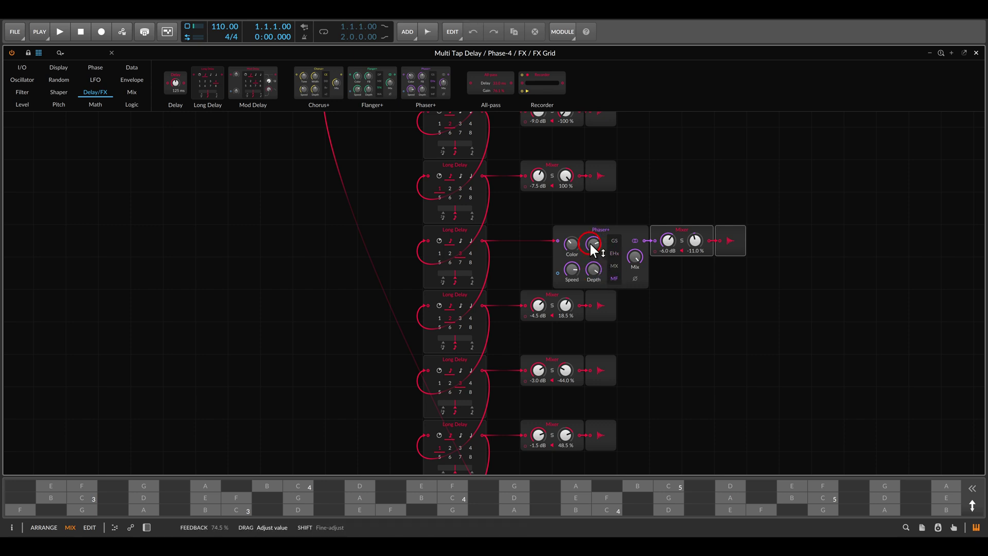
pyautogui.moveTo(613, 227); pyautogui.dragTo(581, 227)
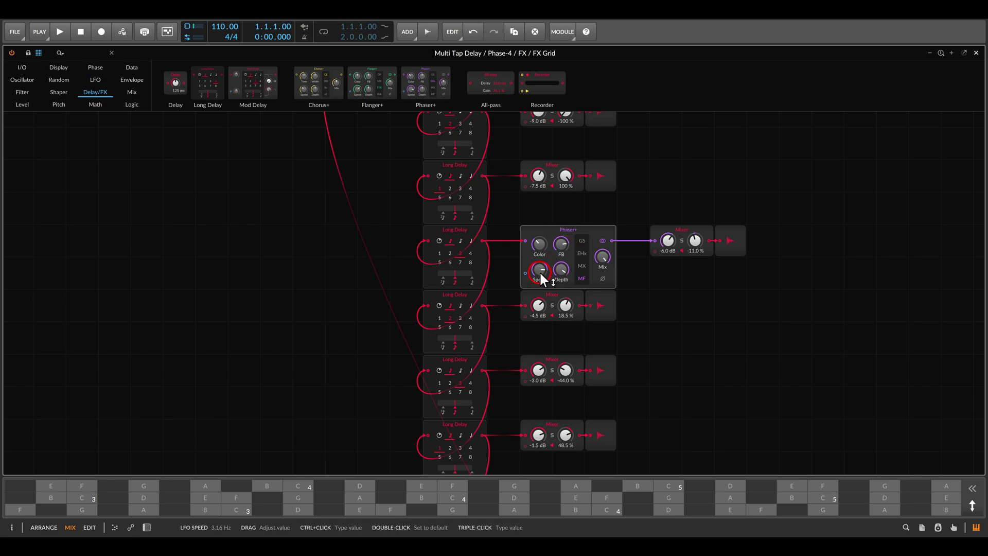
pyautogui.moveTo(497, 214); pyautogui.dragTo(645, 296)
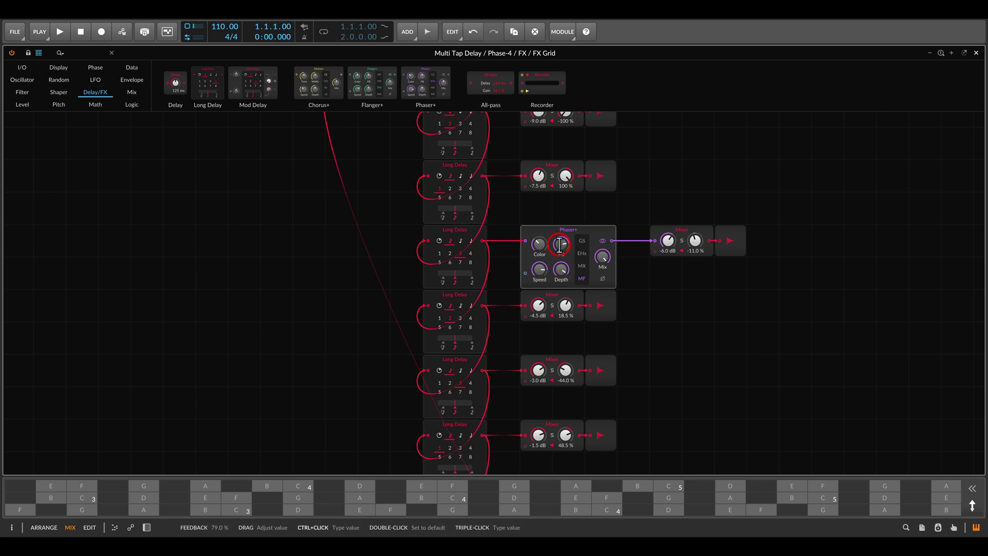
pyautogui.scroll(-3, 560, 245)
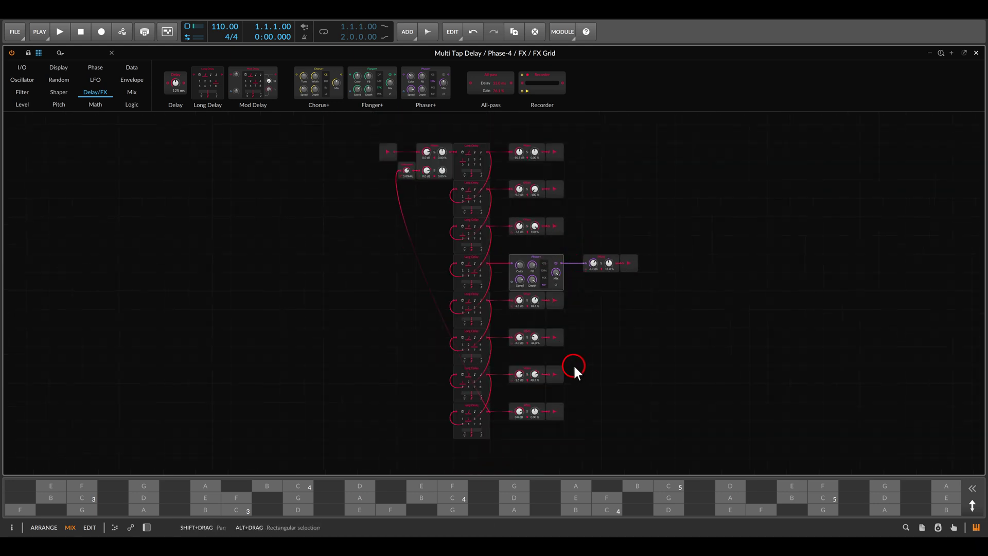
pyautogui.scroll(3, 522, 431)
pyautogui.moveTo(609, 417); pyautogui.dragTo(556, 214)
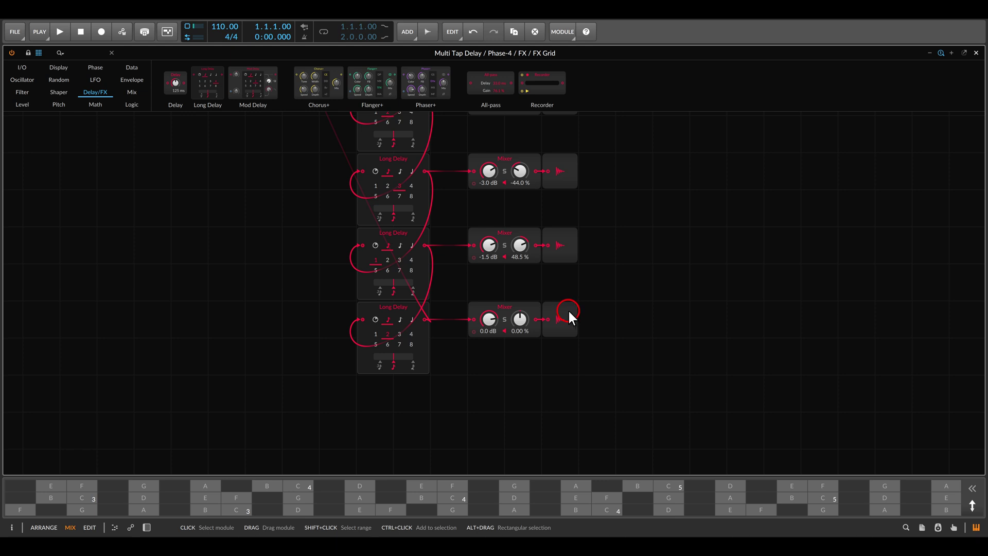
pyautogui.moveTo(515, 319); pyautogui.dragTo(622, 314)
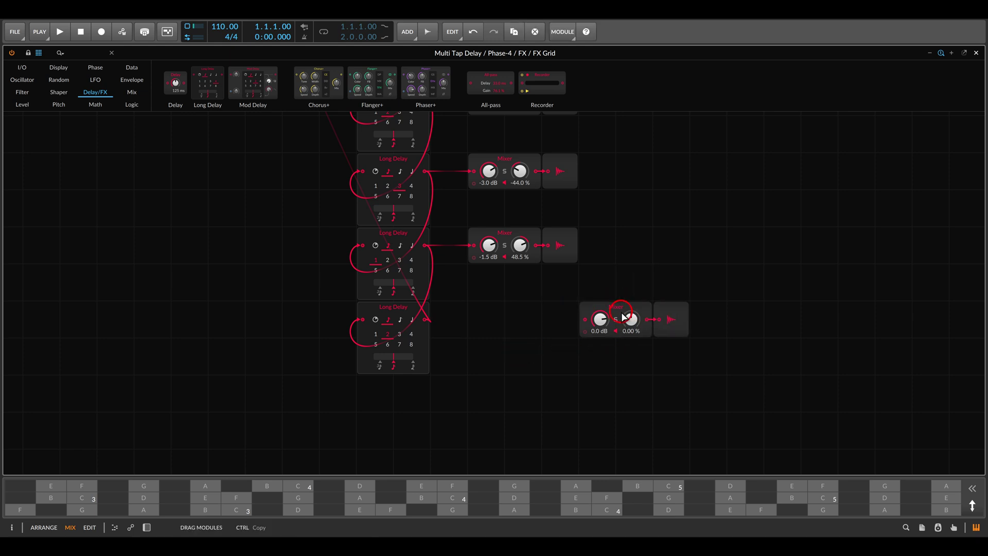
pyautogui.click(56, 93)
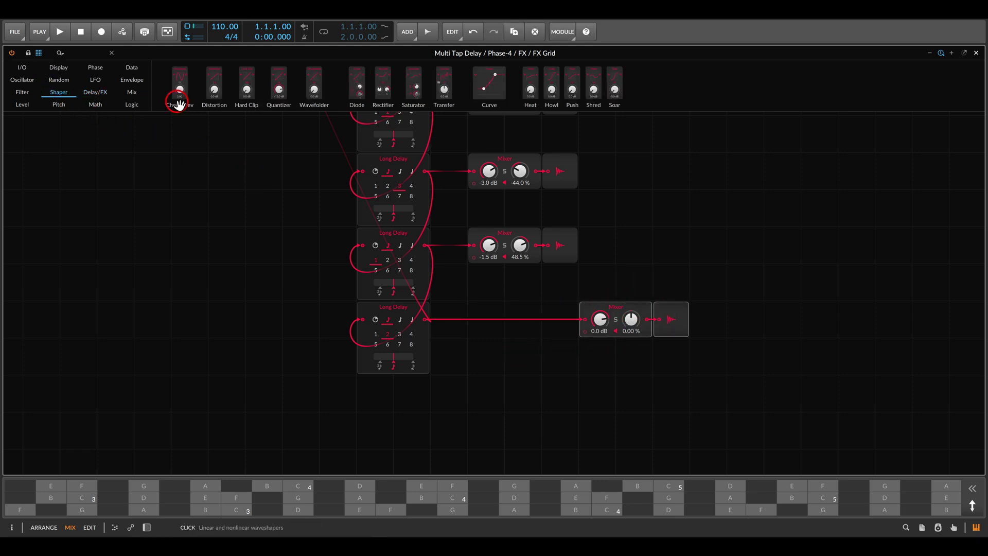
pyautogui.moveTo(311, 88); pyautogui.dragTo(581, 321)
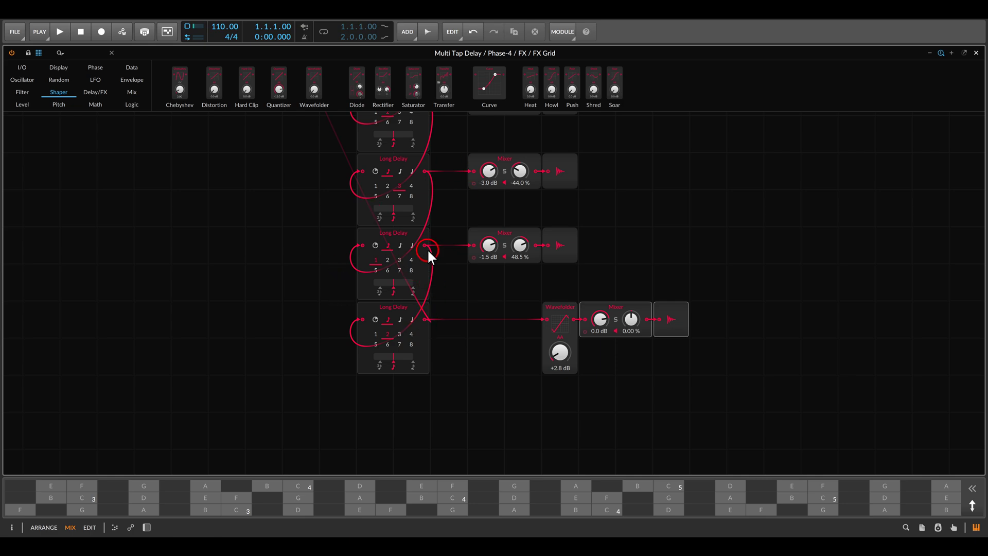
pyautogui.scroll(-3, 427, 248)
pyautogui.moveTo(557, 303); pyautogui.dragTo(529, 304)
pyautogui.click(591, 318)
pyautogui.click(492, 246)
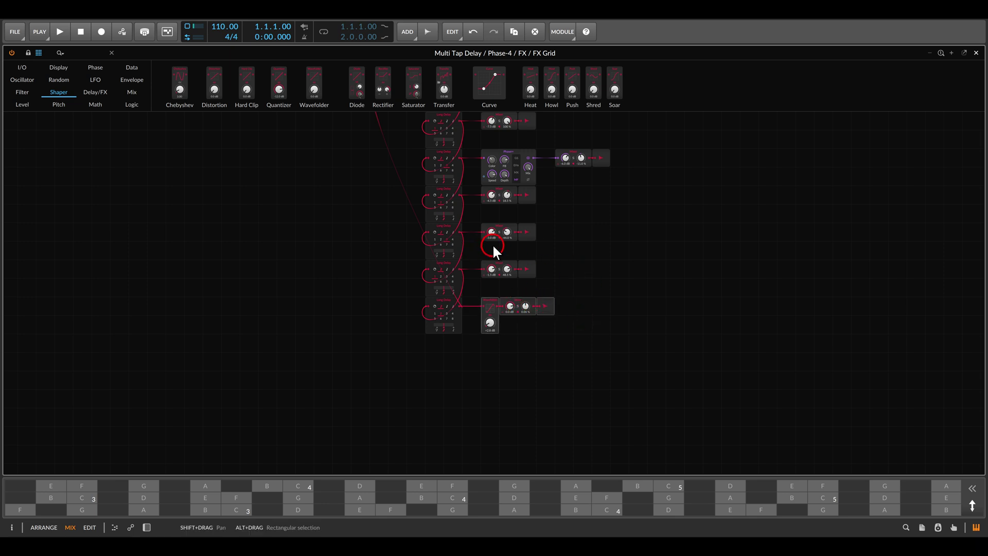
pyautogui.moveTo(558, 210); pyautogui.dragTo(580, 291)
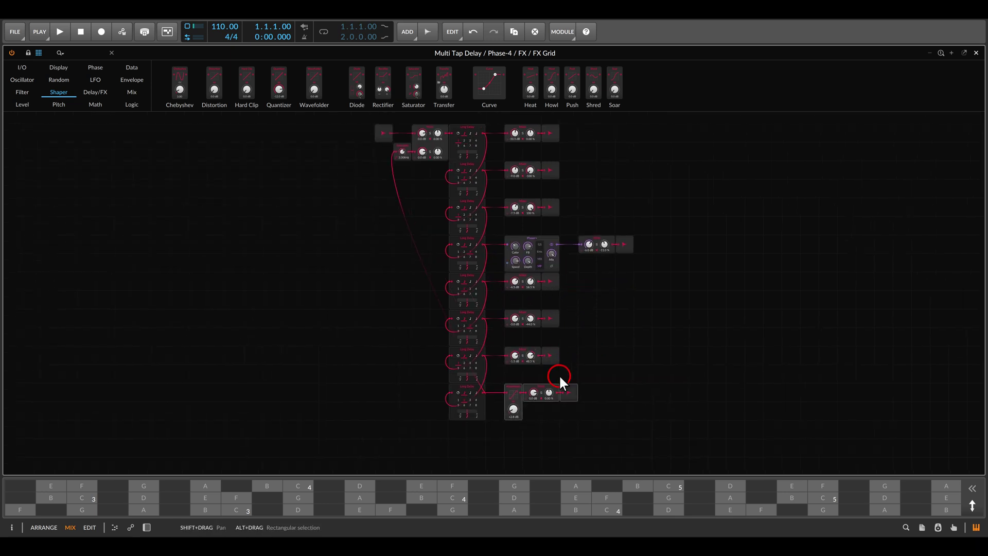
pyautogui.click(514, 390)
pyautogui.moveTo(530, 413); pyautogui.dragTo(556, 443)
pyautogui.click(603, 301)
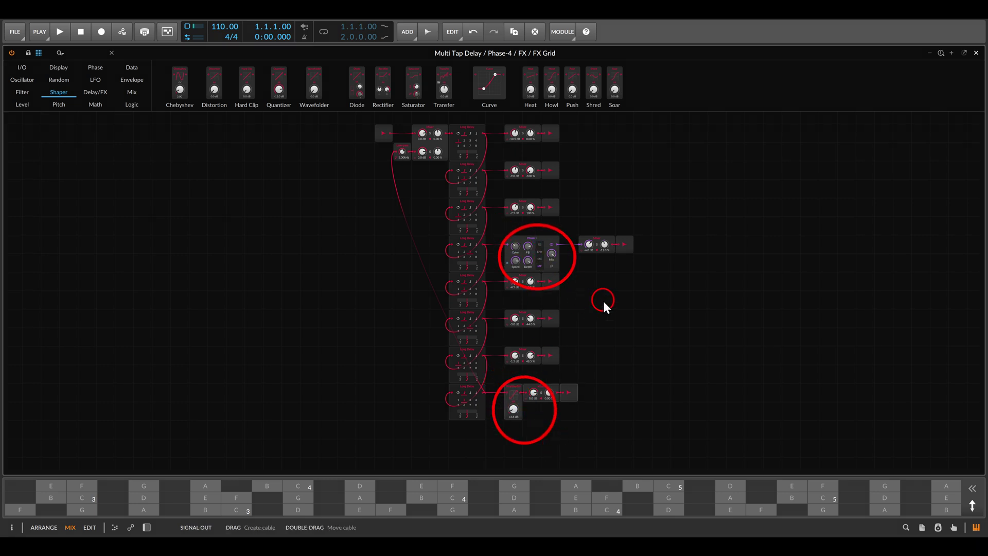
pyautogui.press('Escape')
pyautogui.hotkey('alt', 'Tab')
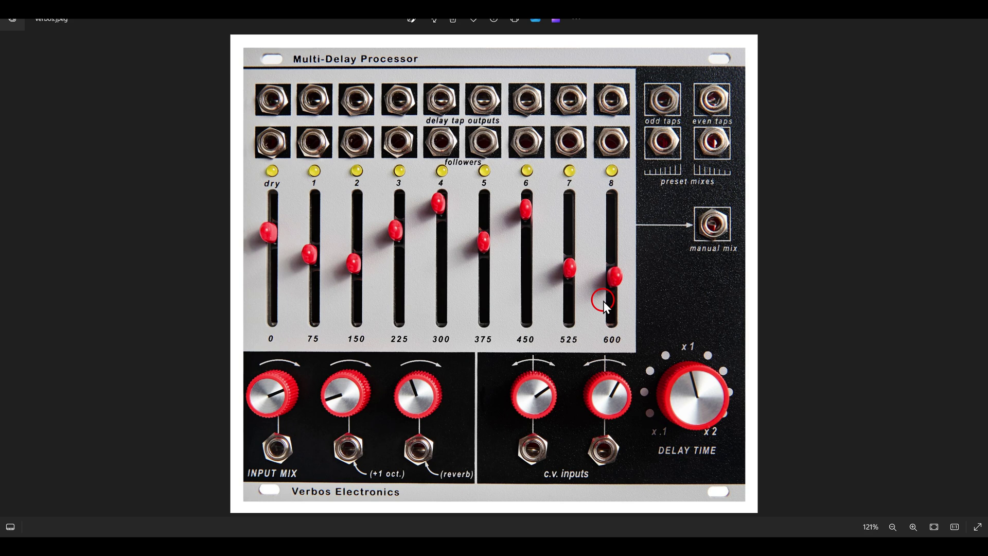
pyautogui.moveTo(297, 118)
pyautogui.mouseDown()
pyautogui.moveTo(312, 135)
pyautogui.moveTo(576, 183)
pyautogui.moveTo(641, 182)
pyautogui.mouseUp()
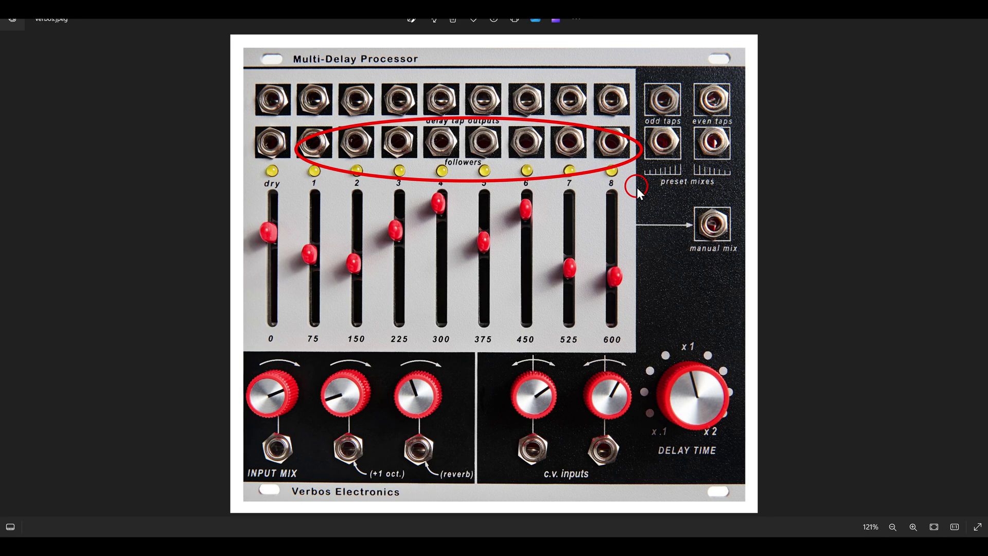
pyautogui.press('Escape')
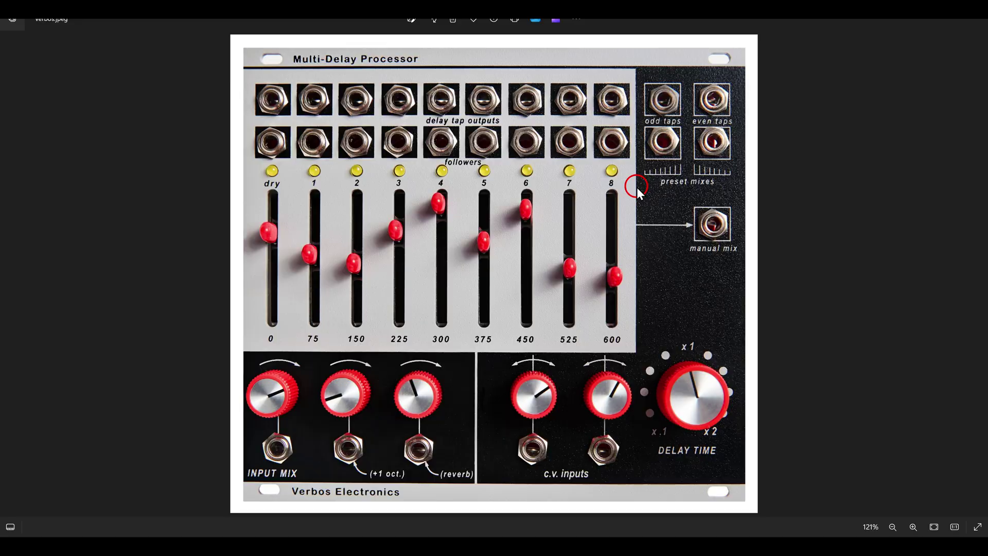
pyautogui.hotkey('alt', 'Tab')
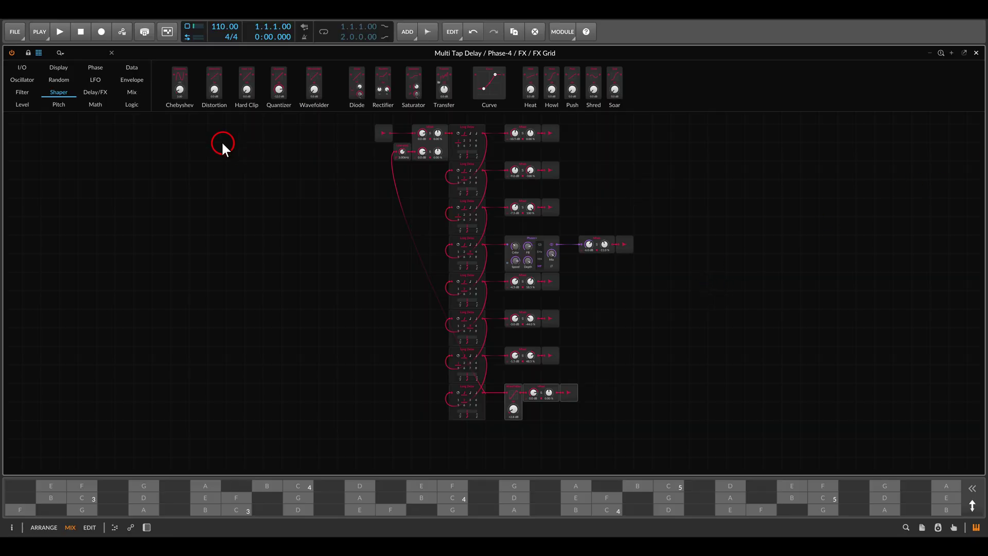
# Step: Add an envelope Follower below the Phaser's mixer and feed it from the 18.5% tap mixer
pyautogui.click(132, 79)
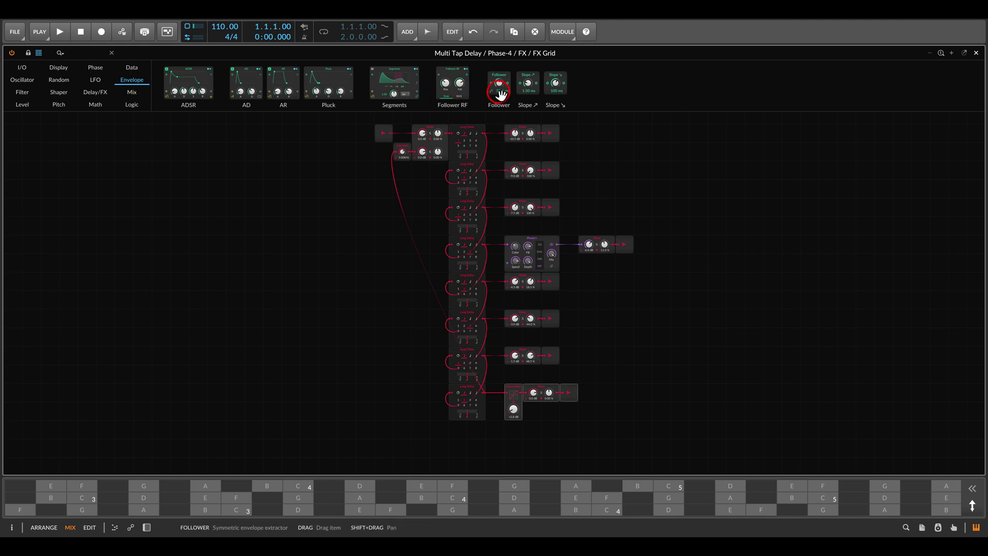
pyautogui.moveTo(499, 84); pyautogui.dragTo(585, 189)
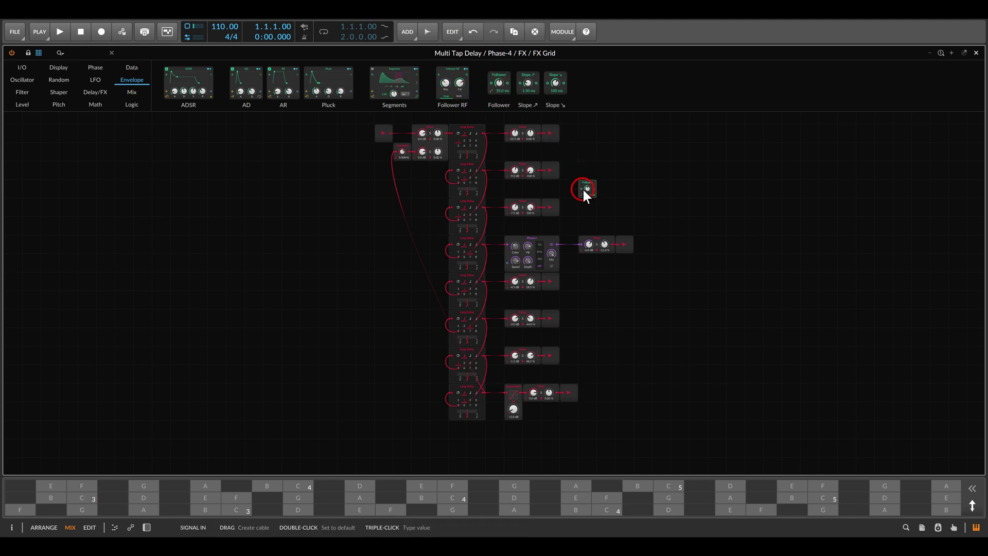
pyautogui.scroll(3, 585, 189)
pyautogui.moveTo(632, 120); pyautogui.dragTo(570, 262)
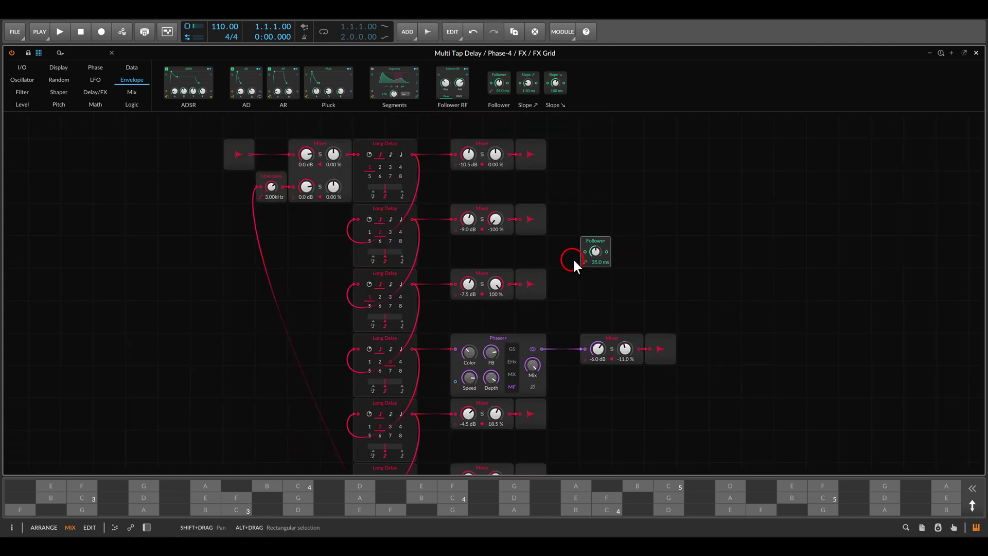
pyautogui.moveTo(586, 249)
pyautogui.mouseDown()
pyautogui.moveTo(608, 405)
pyautogui.moveTo(601, 259)
pyautogui.mouseUp()
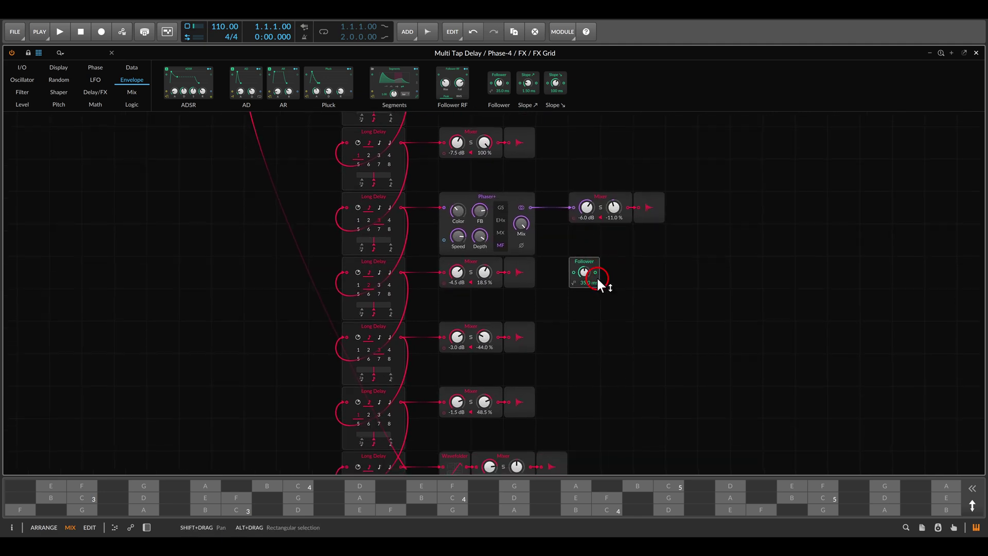
pyautogui.moveTo(575, 273); pyautogui.dragTo(495, 271)
# Step: Duplicate the Follower, drop the copied cable, and place the copy beside the bottom tap mixer
pyautogui.hotkey('ctrl', 'd')
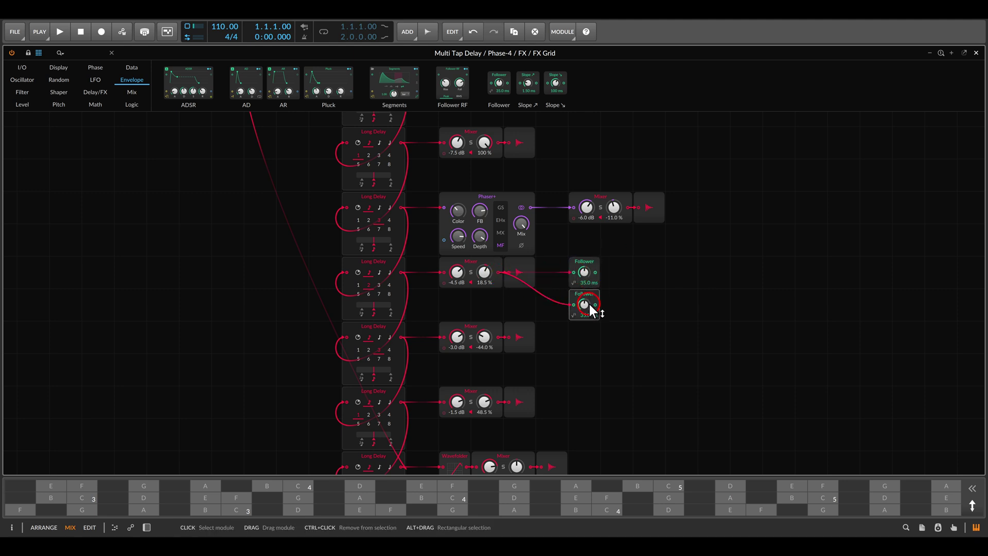
pyautogui.doubleClick(572, 304)
pyautogui.scroll(-2, 584, 302)
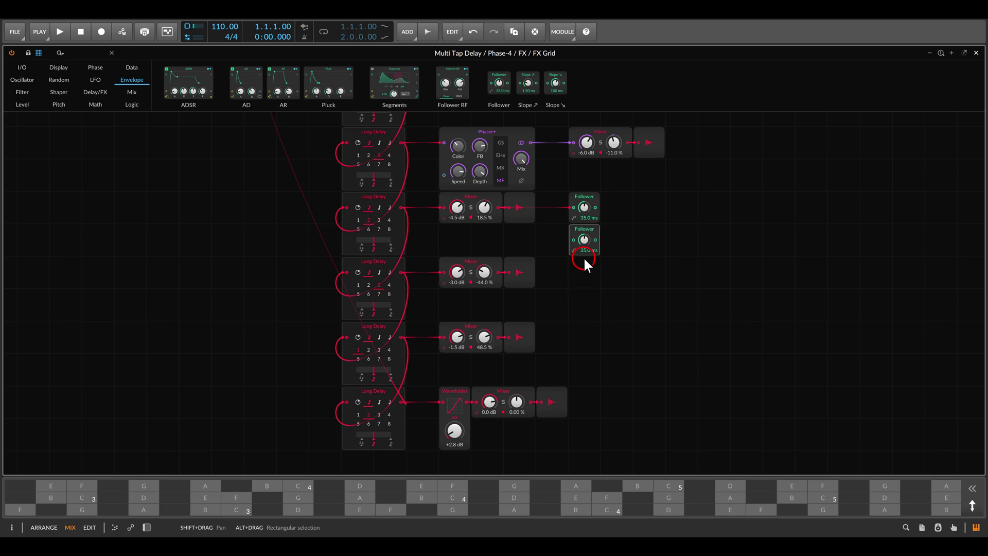
pyautogui.moveTo(594, 234); pyautogui.dragTo(503, 336)
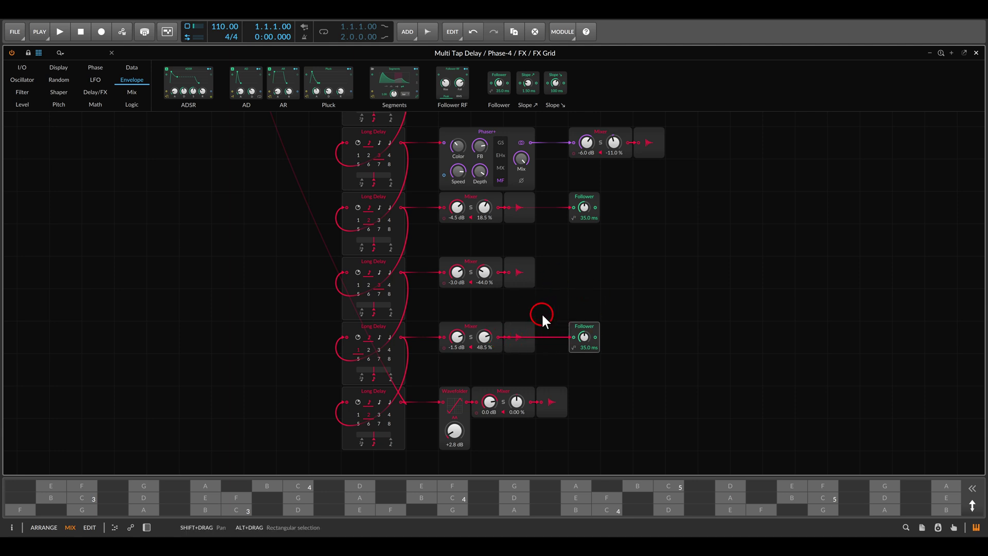
# Step: Add an Oscilloscope fed by the upper Follower and enlarge it taller and much wider
pyautogui.click(58, 68)
pyautogui.moveTo(382, 89); pyautogui.dragTo(638, 207)
pyautogui.click(657, 255)
pyautogui.moveTo(657, 254); pyautogui.dragTo(653, 260)
pyautogui.moveTo(697, 232); pyautogui.dragTo(825, 230)
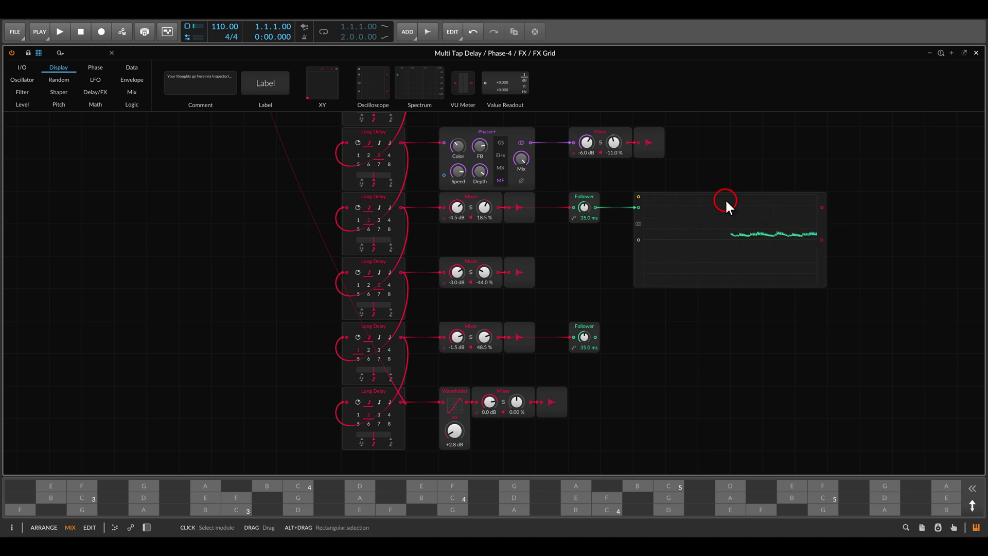
# Step: Set the Followers to 467 ms and 269 ms, cabling the lower one to the Oscilloscope's second input
pyautogui.scroll(1, 733, 243)
pyautogui.moveTo(739, 214); pyautogui.dragTo(599, 254)
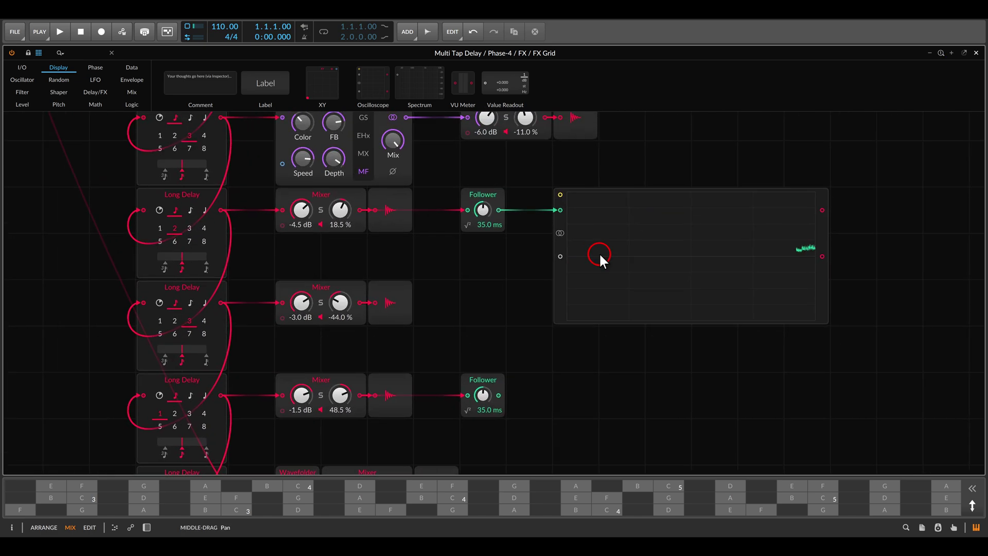
pyautogui.moveTo(482, 209); pyautogui.dragTo(482, 173)
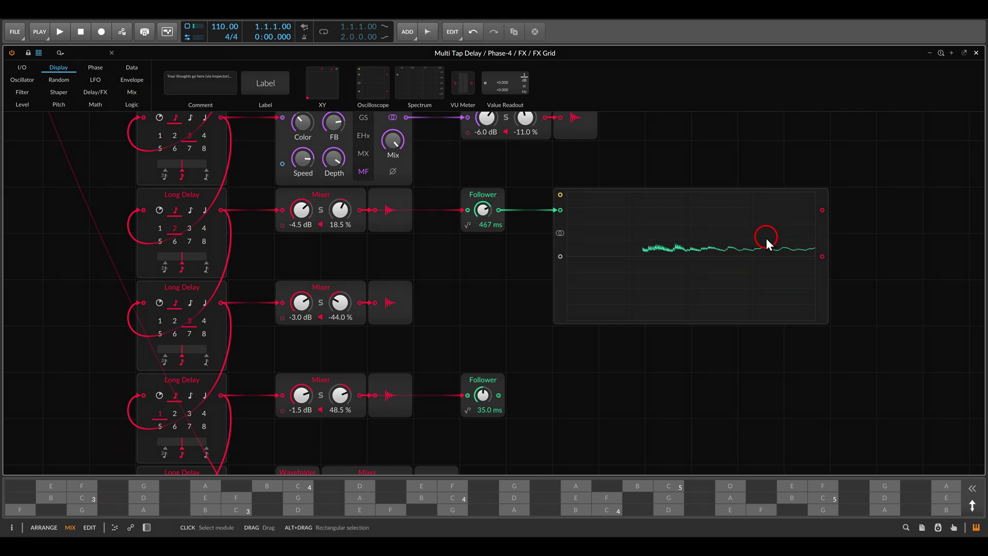
pyautogui.moveTo(501, 394)
pyautogui.mouseDown()
pyautogui.moveTo(530, 301)
pyautogui.moveTo(559, 256)
pyautogui.mouseUp()
pyautogui.moveTo(487, 394); pyautogui.dragTo(487, 376)
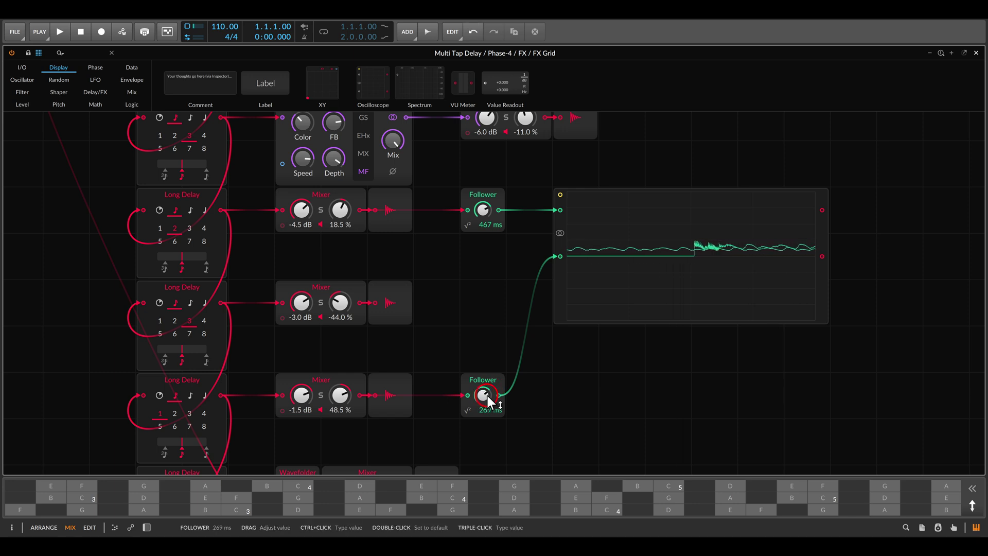
# Step: Add a Modulator Out module from the I/O category to the grid
pyautogui.scroll(-5, 484, 307)
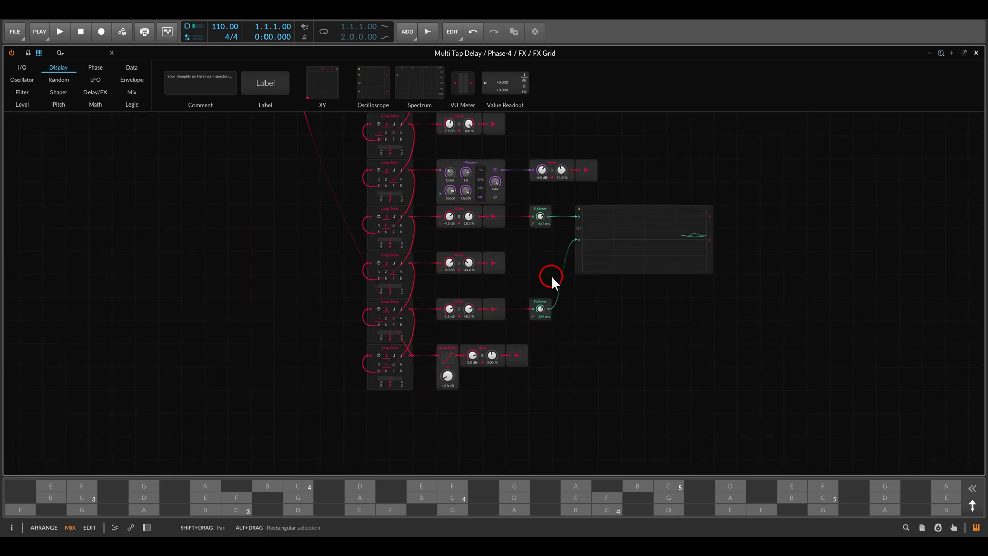
pyautogui.click(22, 67)
pyautogui.hscroll(3, 782, 85)
pyautogui.moveTo(962, 86); pyautogui.dragTo(563, 239)
# Step: Delete the Oscilloscope and attach a Modulator Out to each Follower
pyautogui.click(615, 225)
pyautogui.press('Delete')
pyautogui.hotkey('ctrl', '+')
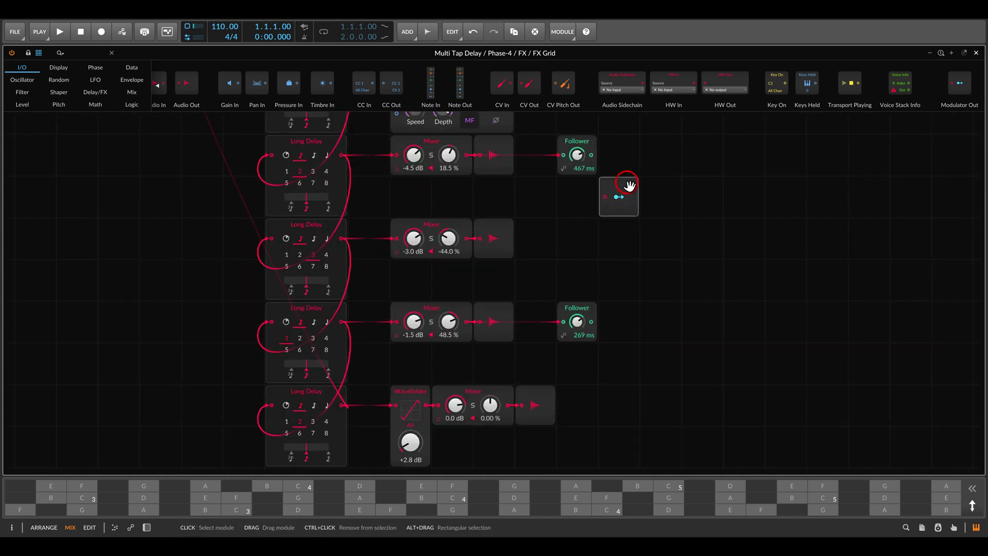
pyautogui.moveTo(629, 184); pyautogui.dragTo(624, 148)
pyautogui.moveTo(960, 86); pyautogui.dragTo(618, 324)
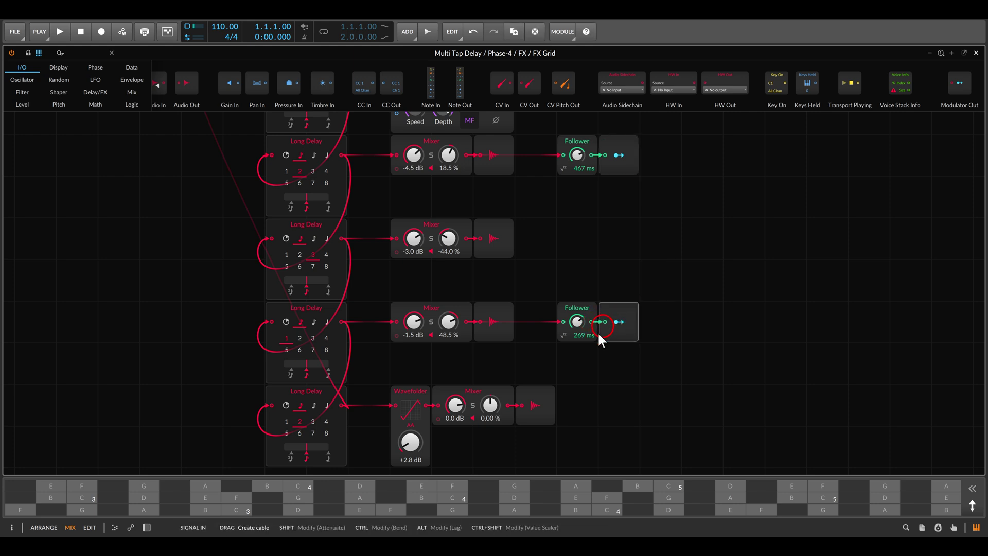
# Step: Map the upper Follower's Modulator Out to the second Pitch Shifter's Mix, then play a C3 note
pyautogui.click(147, 527)
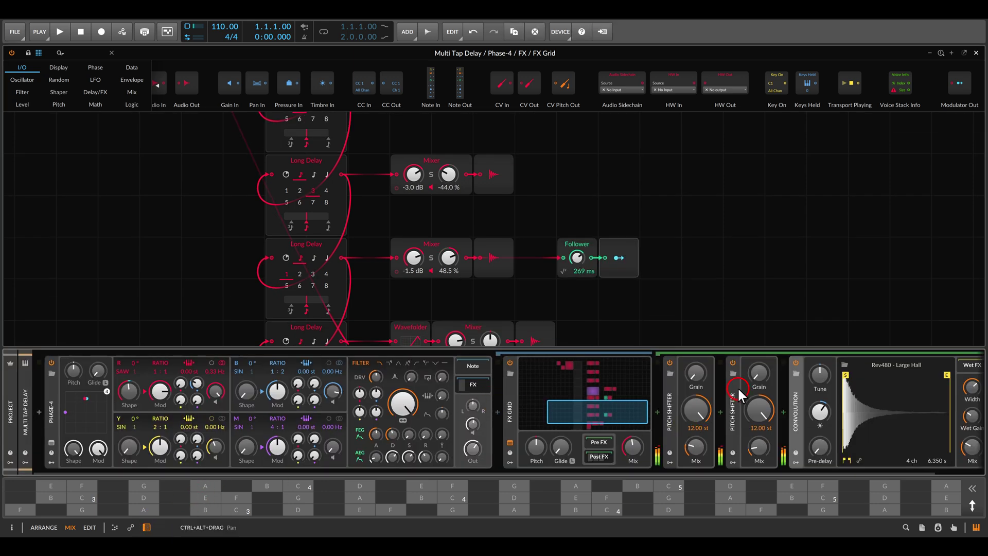
pyautogui.scroll(-1, 693, 227)
pyautogui.moveTo(694, 227); pyautogui.dragTo(685, 231)
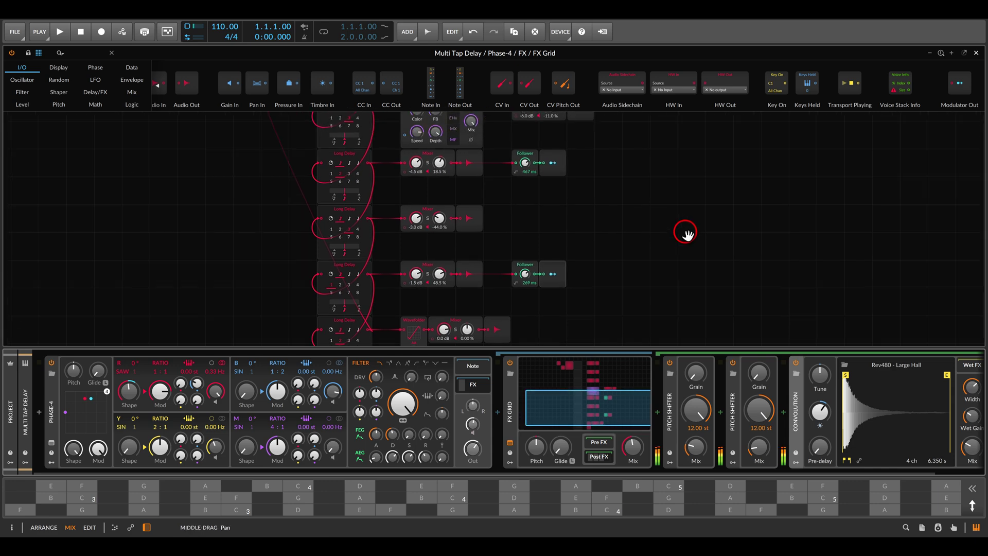
pyautogui.moveTo(759, 445); pyautogui.dragTo(760, 449)
pyautogui.click(553, 162)
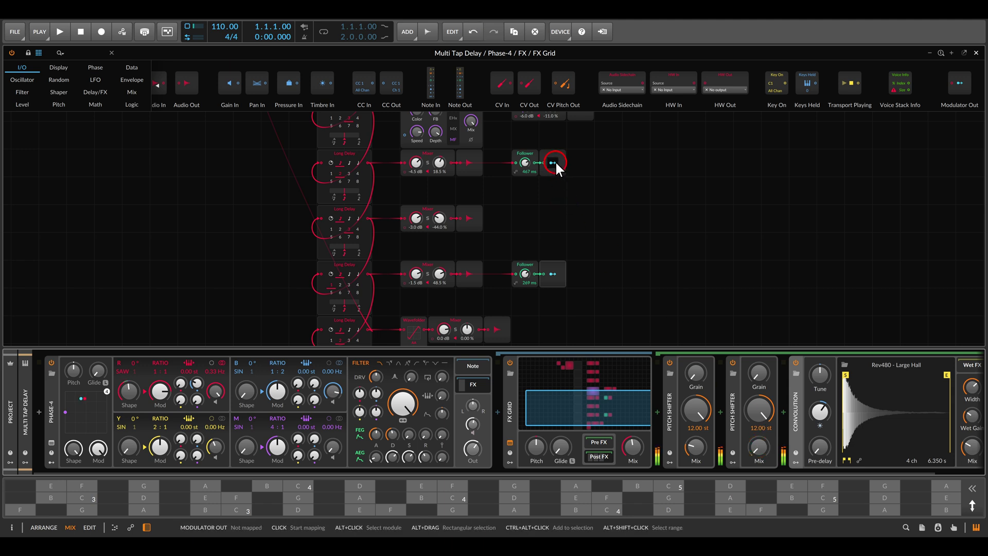
pyautogui.click(758, 445)
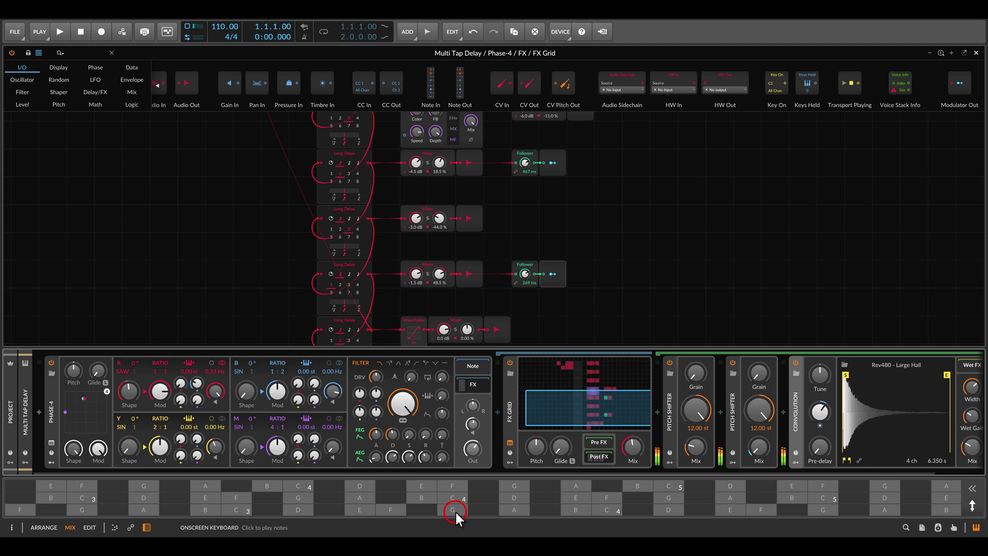
pyautogui.click(233, 510)
pyautogui.moveTo(751, 399); pyautogui.dragTo(780, 481)
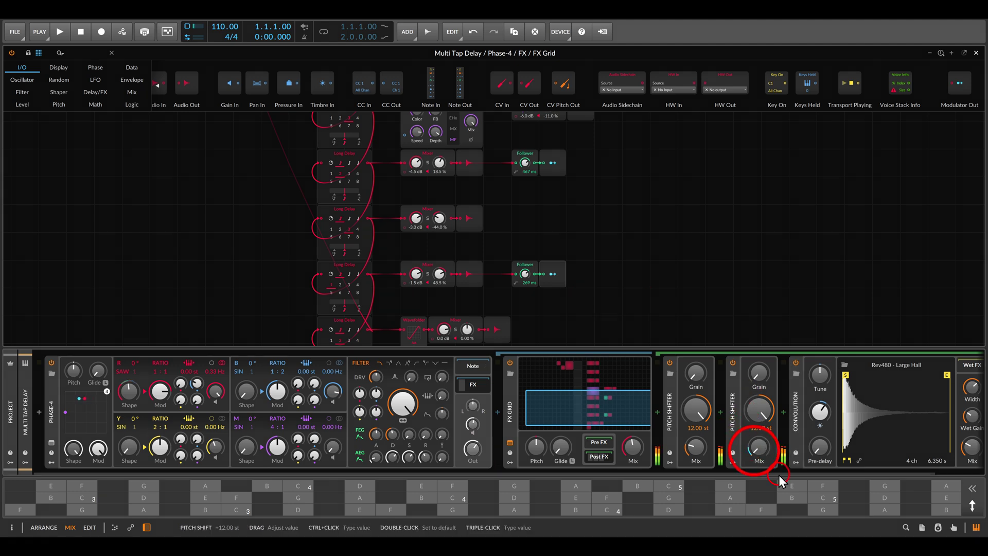
# Step: Map the lower Follower's Modulator Out to the Convolution reverb's Pre-delay at full modulation depth
pyautogui.click(778, 472)
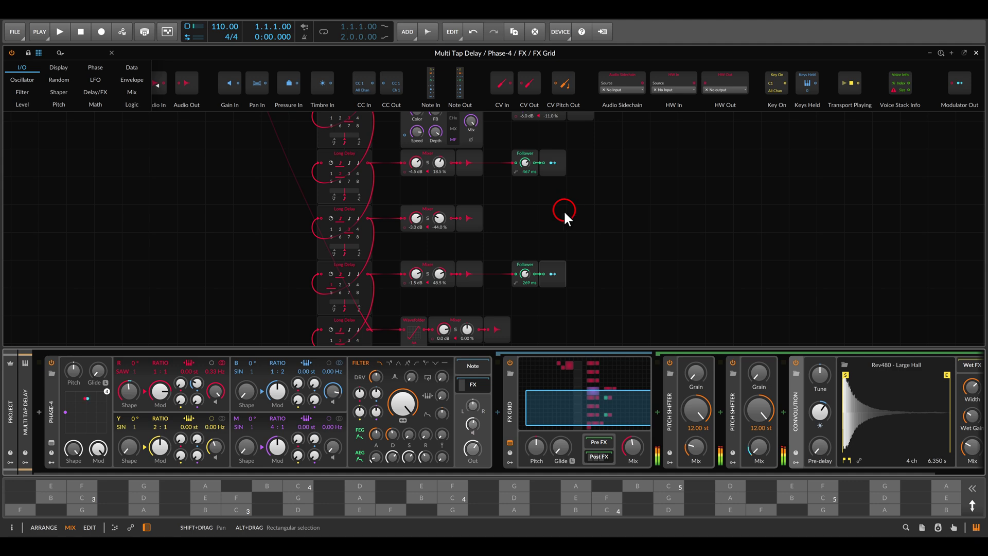
pyautogui.click(821, 450)
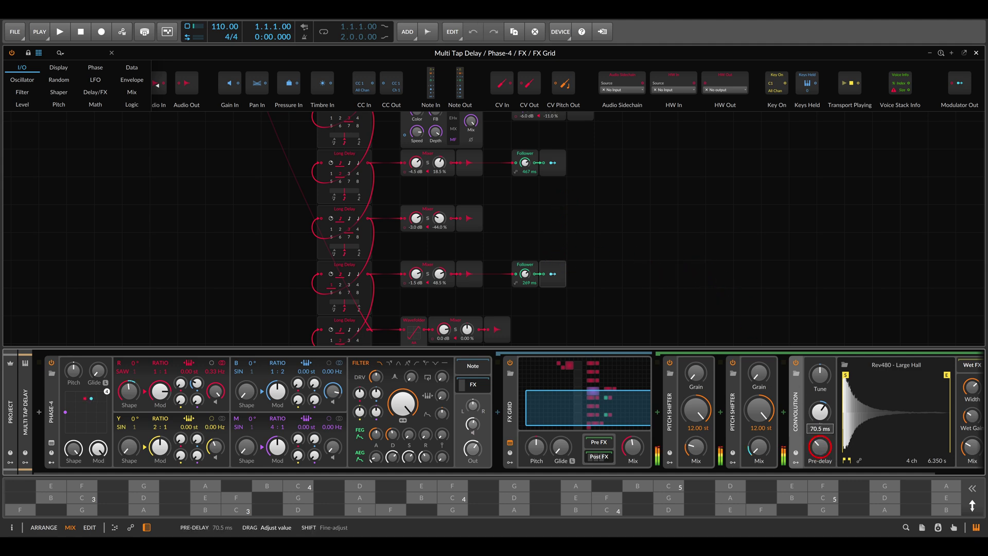
pyautogui.click(554, 275)
pyautogui.click(554, 275)
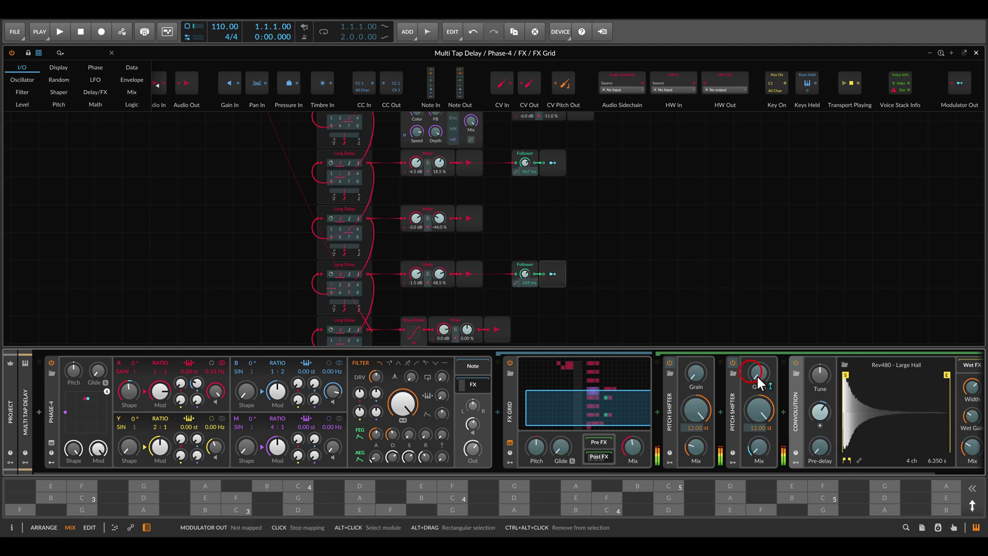
pyautogui.moveTo(826, 446); pyautogui.dragTo(825, 386)
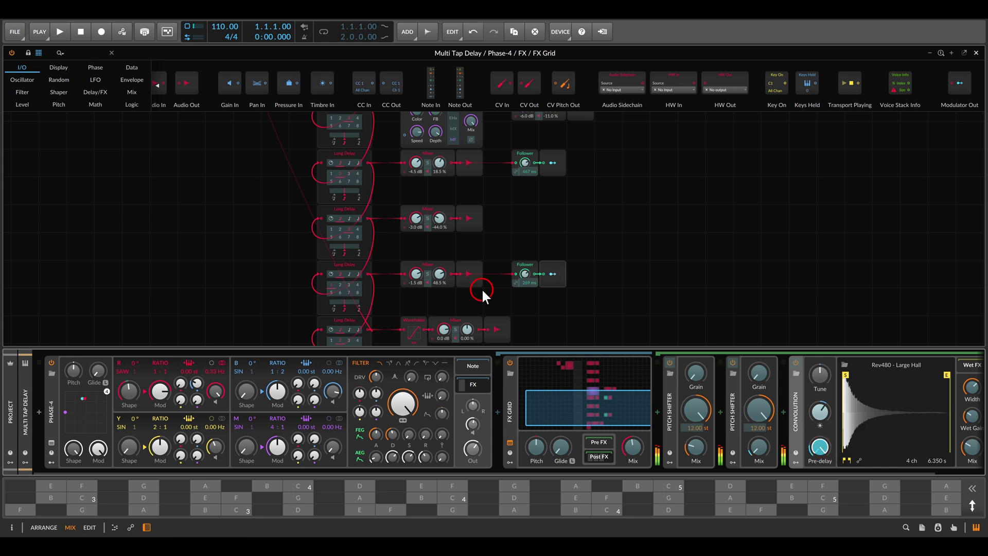
pyautogui.click(552, 274)
pyautogui.scroll(-2, 593, 202)
pyautogui.moveTo(598, 188); pyautogui.dragTo(614, 205)
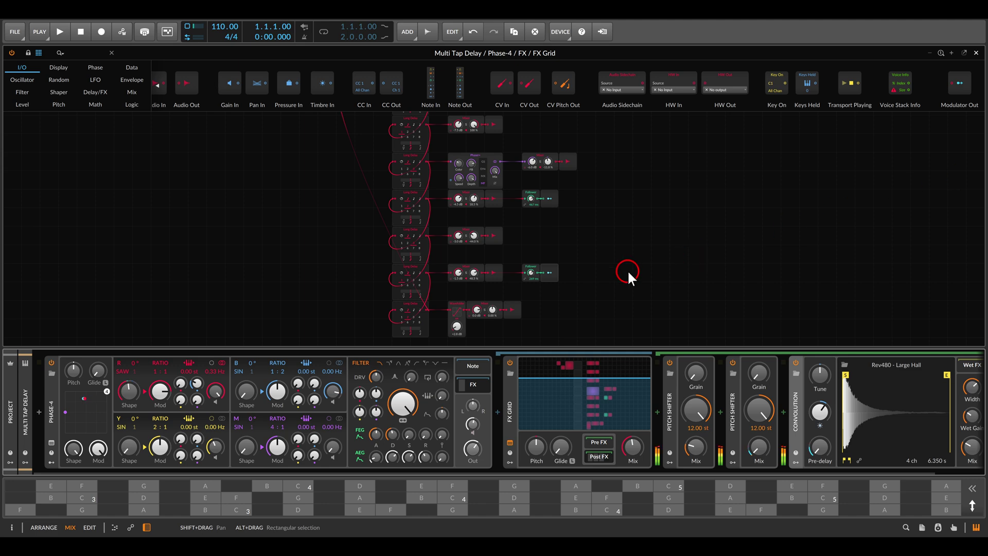
# Step: Play C and D notes through the delay and check the second Pitch Shifter's 12 st setting
pyautogui.click(230, 508)
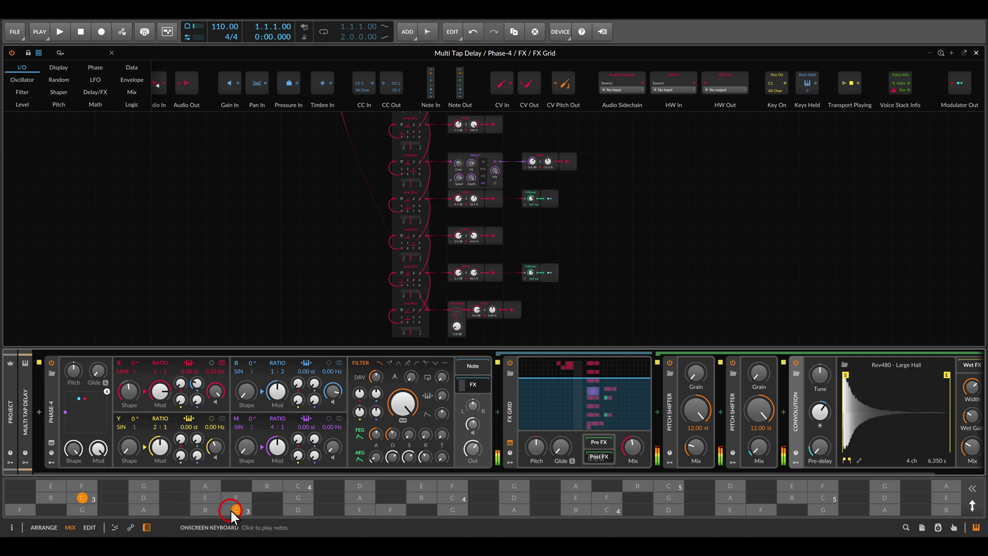
pyautogui.click(303, 508)
pyautogui.moveTo(328, 509); pyautogui.dragTo(330, 510)
pyautogui.click(751, 412)
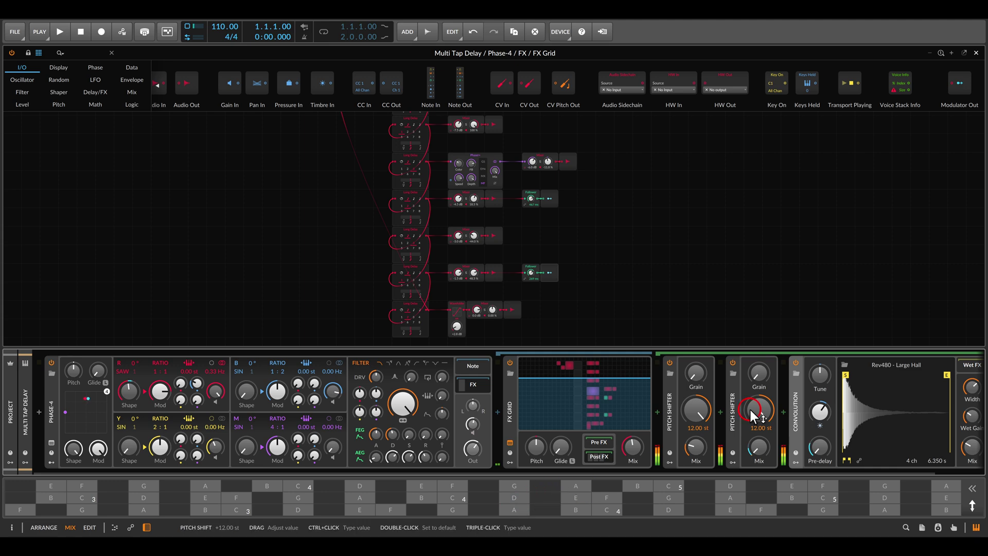
pyautogui.click(665, 426)
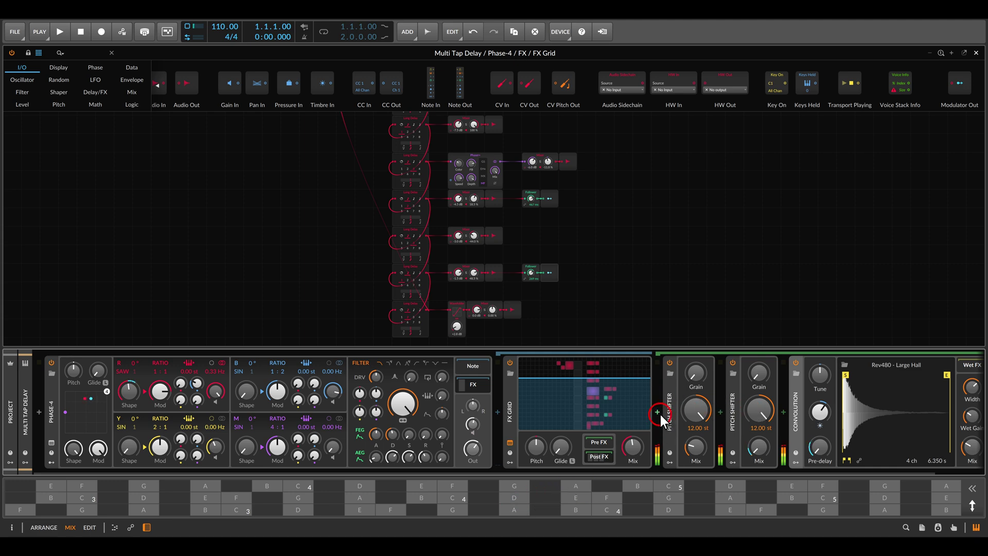
# Step: Insert a Tool device after the FX Grid and lower its gain to -7.7 dB
pyautogui.click(657, 412)
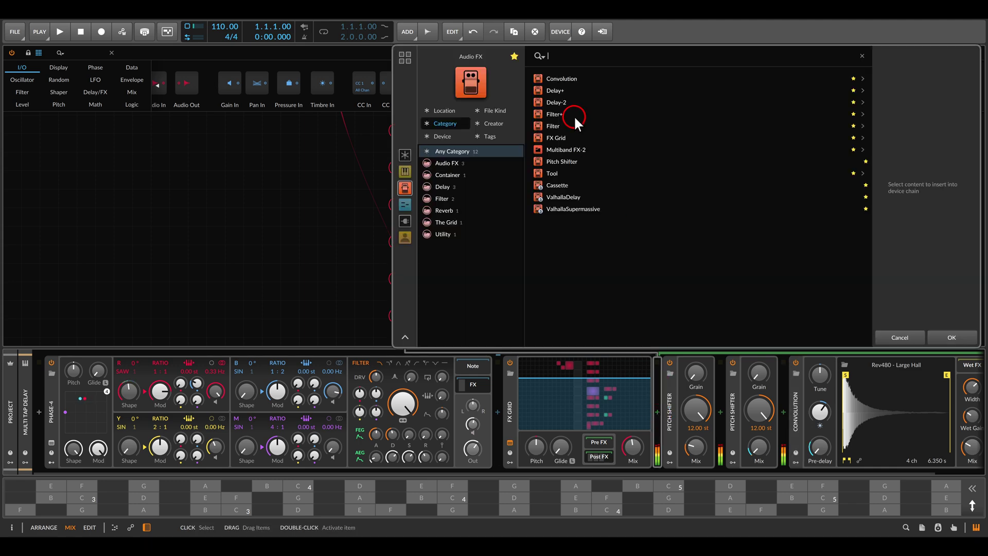
pyautogui.doubleClick(554, 171)
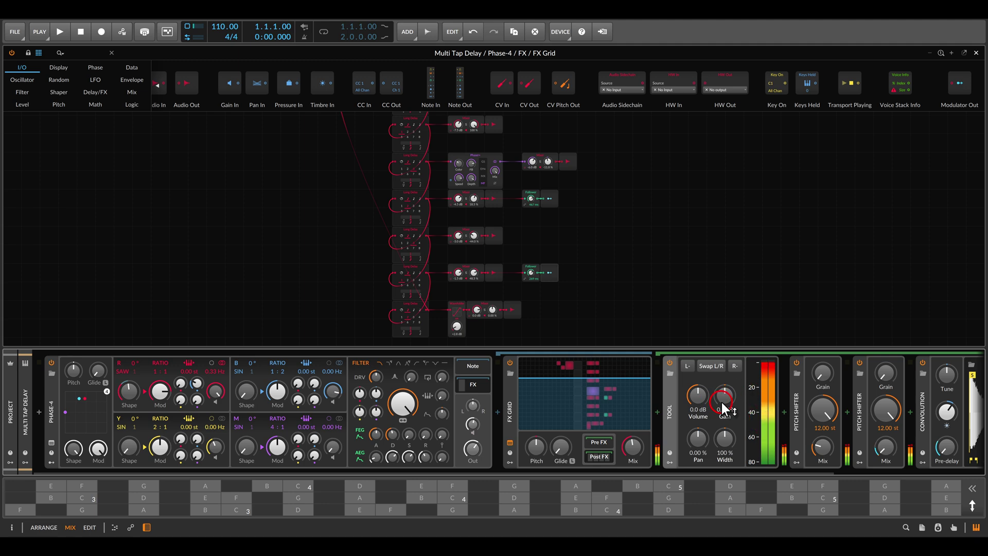
pyautogui.moveTo(735, 393); pyautogui.dragTo(735, 396)
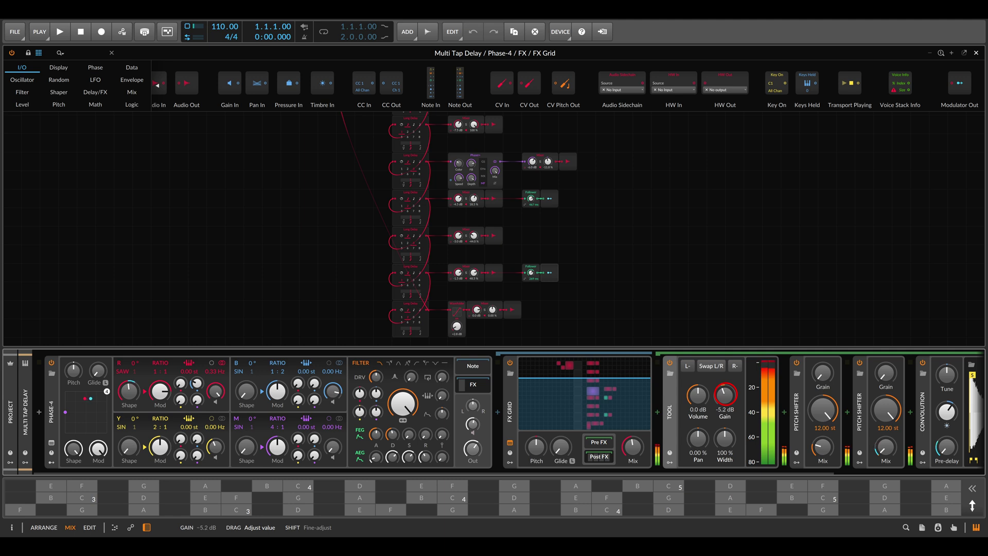
pyautogui.moveTo(724, 395); pyautogui.dragTo(725, 397)
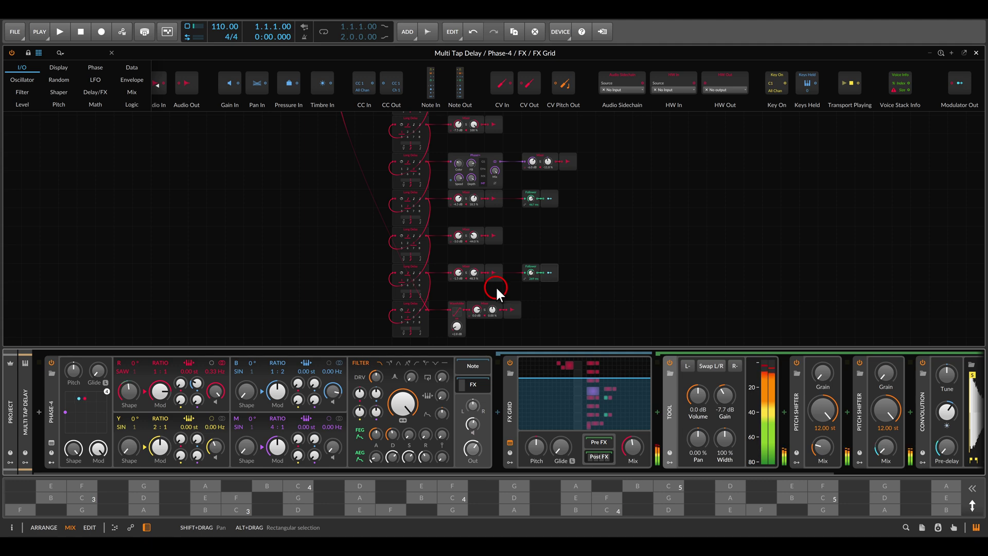
# Step: Play notes through the quieter chain, gliding a held note down toward C4
pyautogui.click(665, 488)
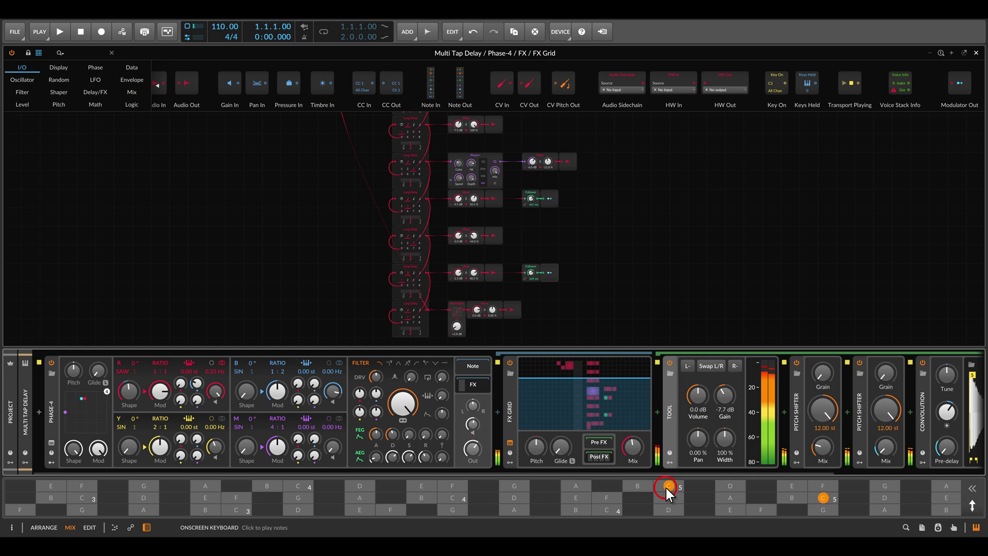
pyautogui.click(612, 490)
pyautogui.moveTo(477, 502); pyautogui.dragTo(457, 498)
pyautogui.moveTo(545, 499)
pyautogui.mouseDown()
pyautogui.moveTo(514, 498)
pyautogui.moveTo(548, 496)
pyautogui.mouseUp()
pyautogui.click(520, 310)
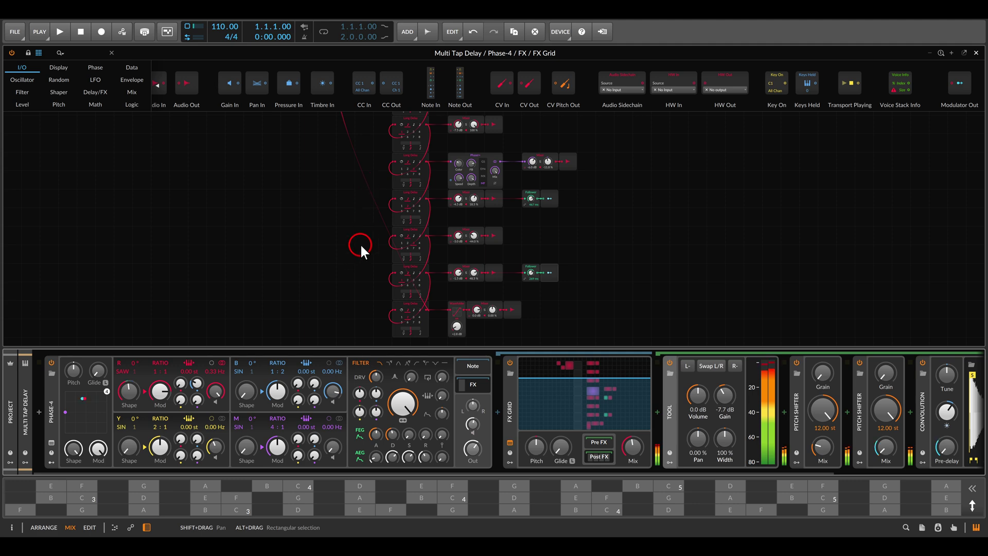
# Step: Lower the Wavefolder on the bottom Long Delay chain to +1.0 dB
pyautogui.scroll(2, 451, 327)
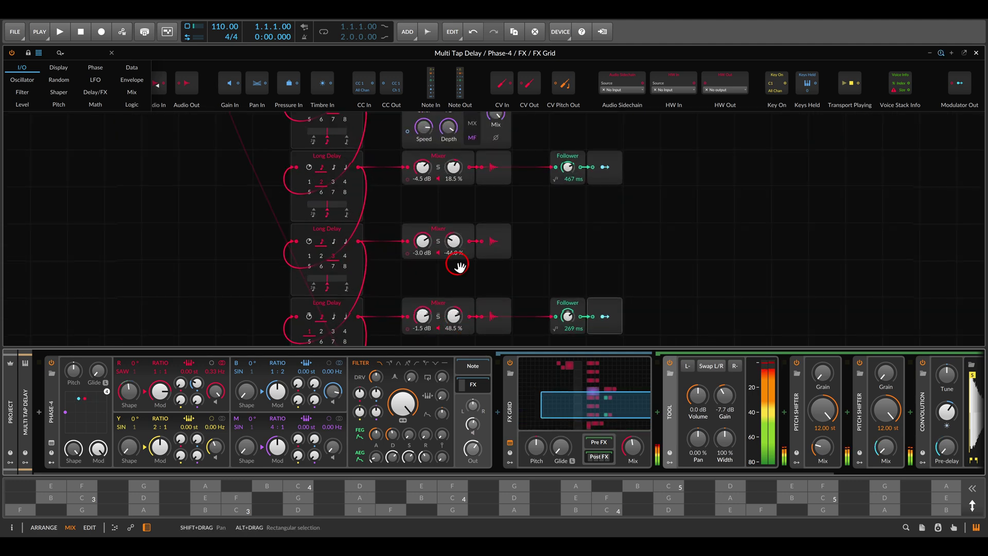
pyautogui.moveTo(455, 273); pyautogui.dragTo(547, 33)
pyautogui.moveTo(554, 194); pyautogui.dragTo(492, 237)
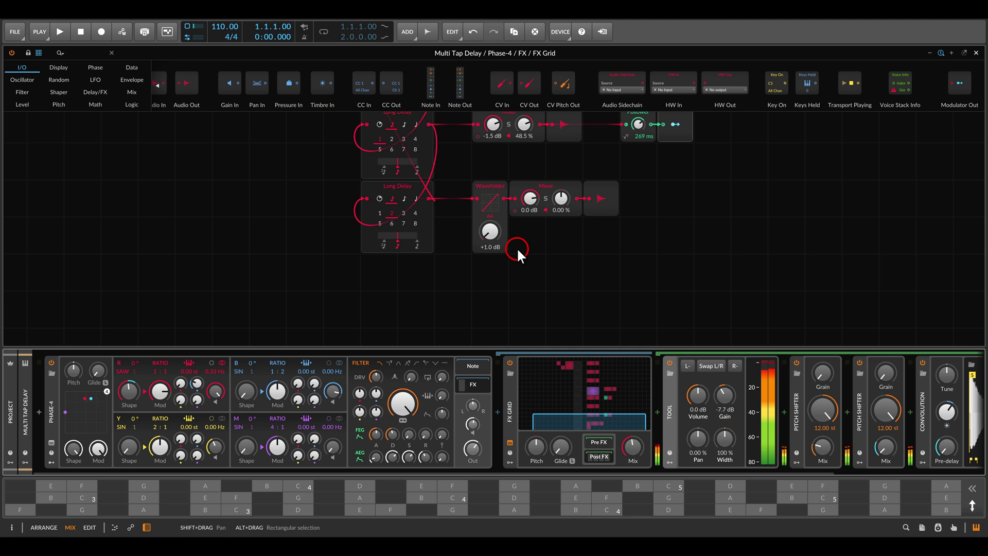
# Step: Hide the device panel and centre the whole multi-tap patch in the grid
pyautogui.scroll(-3, 517, 247)
pyautogui.scroll(-2, 574, 161)
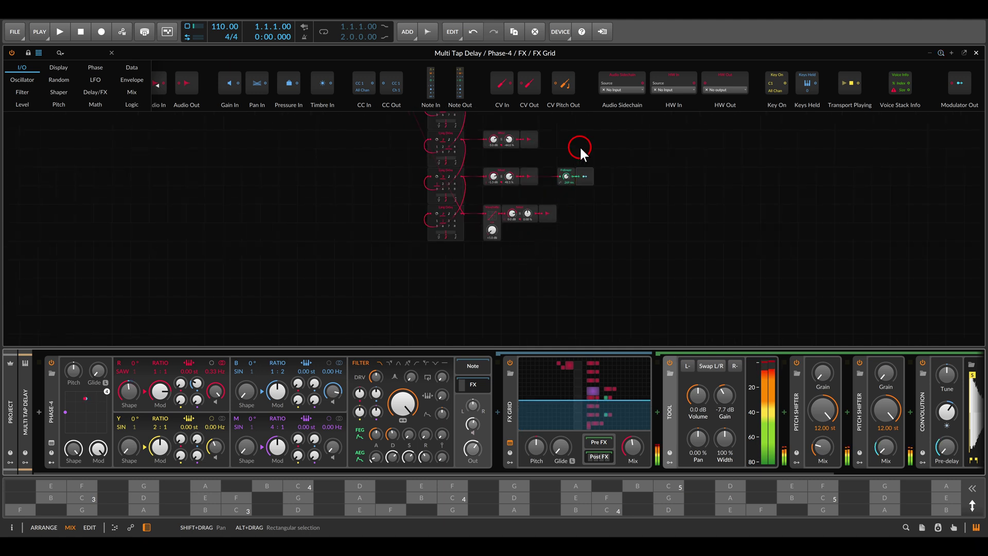
pyautogui.click(146, 527)
pyautogui.moveTo(315, 205); pyautogui.dragTo(341, 294)
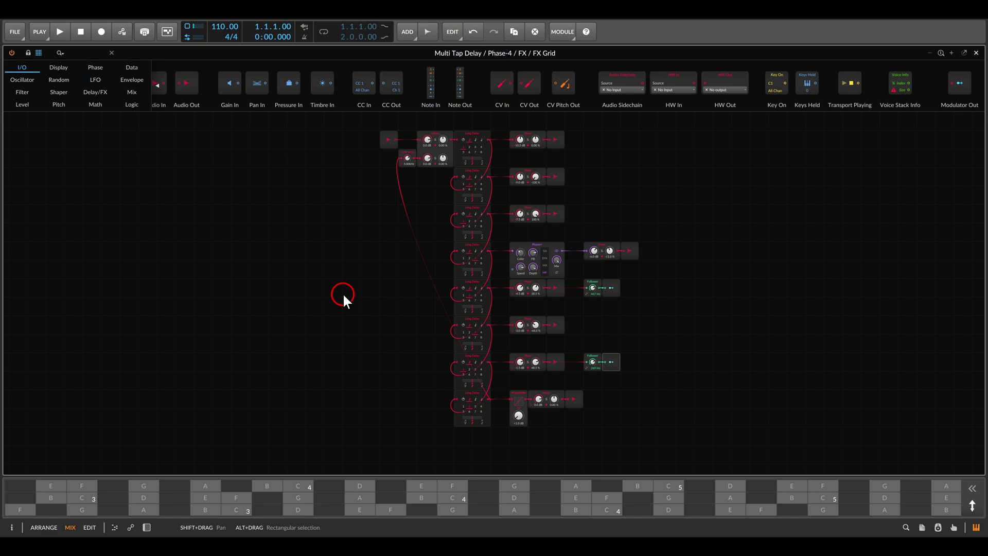
# Step: Close the FX Grid editor and launch the Kick and Hats clips in Scene 1
pyautogui.click(343, 294)
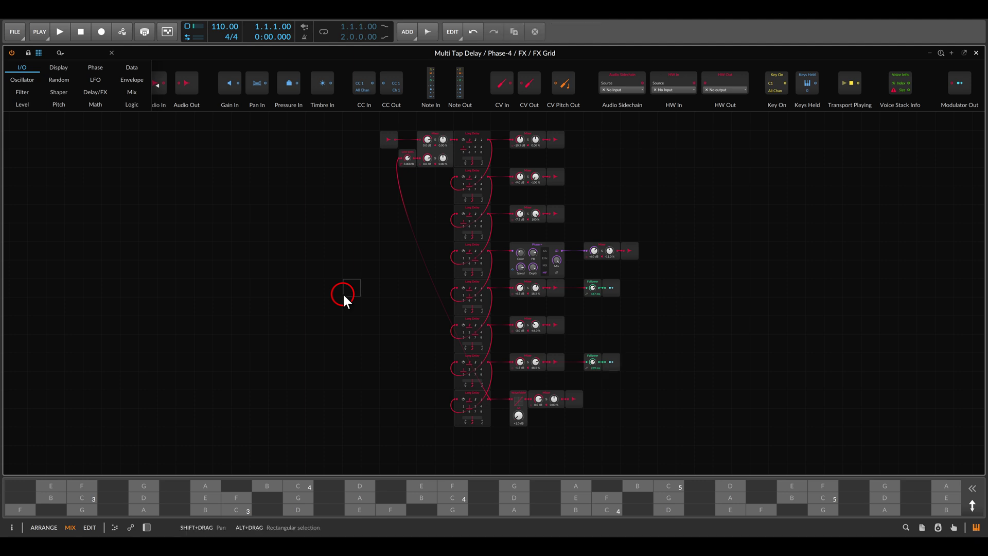
pyautogui.press('Escape')
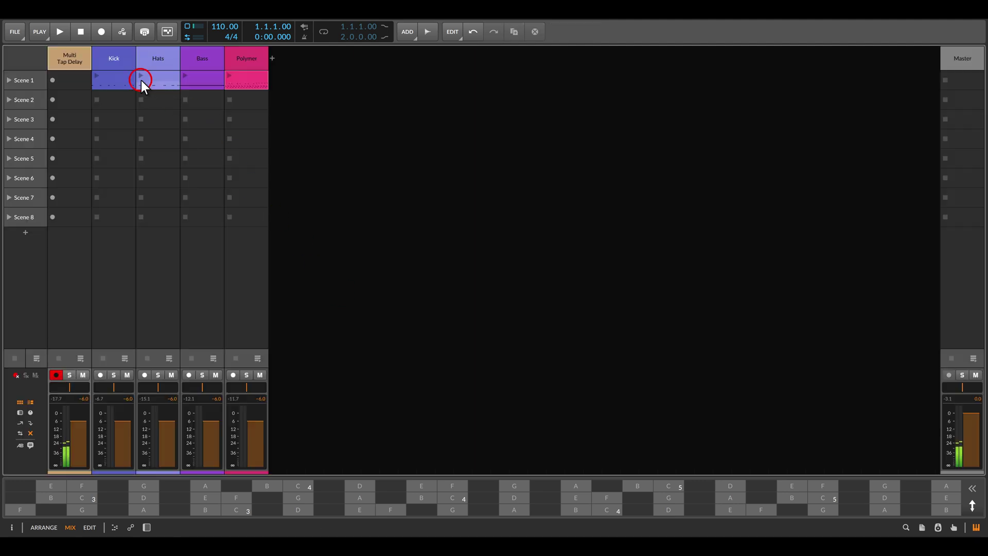
pyautogui.doubleClick(115, 60)
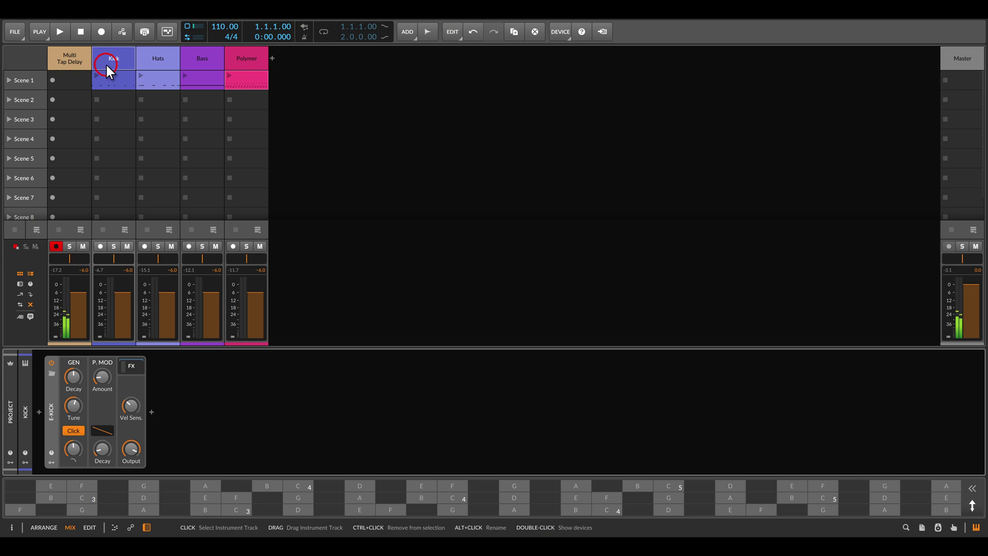
pyautogui.click(97, 75)
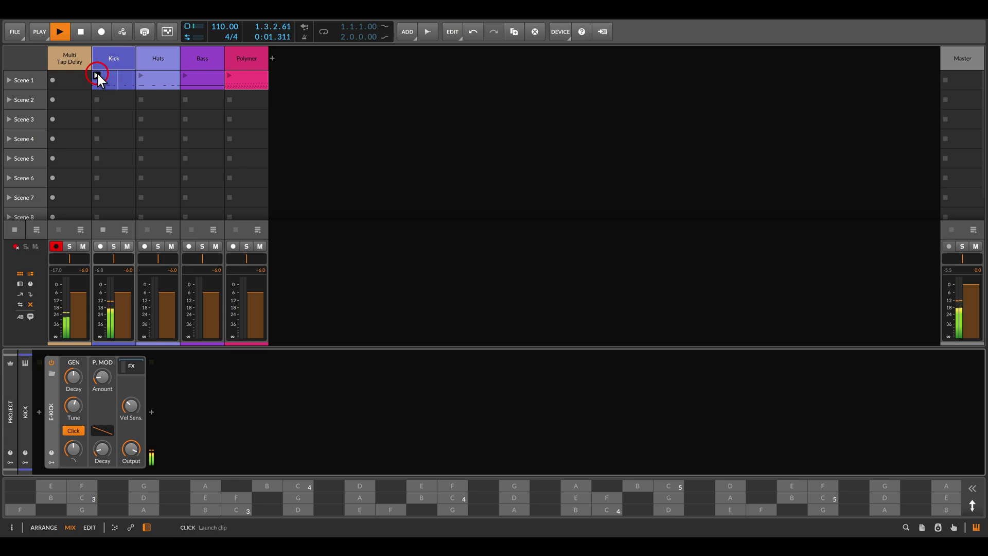
pyautogui.click(158, 58)
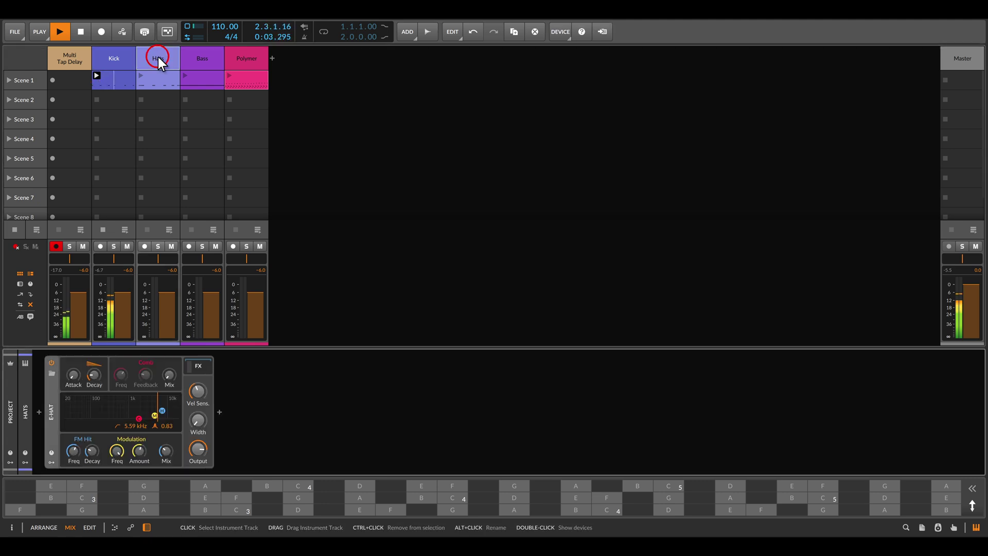
pyautogui.click(141, 76)
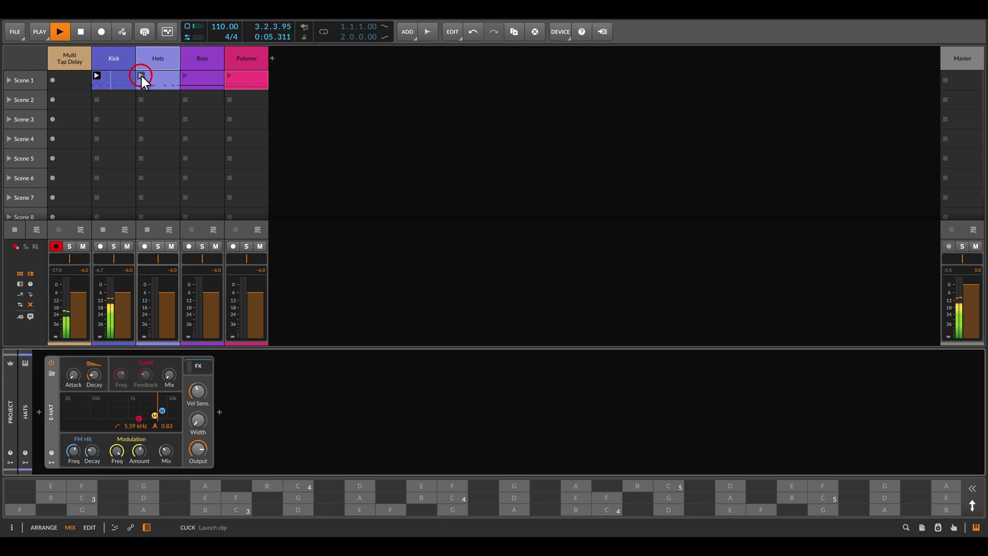
pyautogui.click(148, 59)
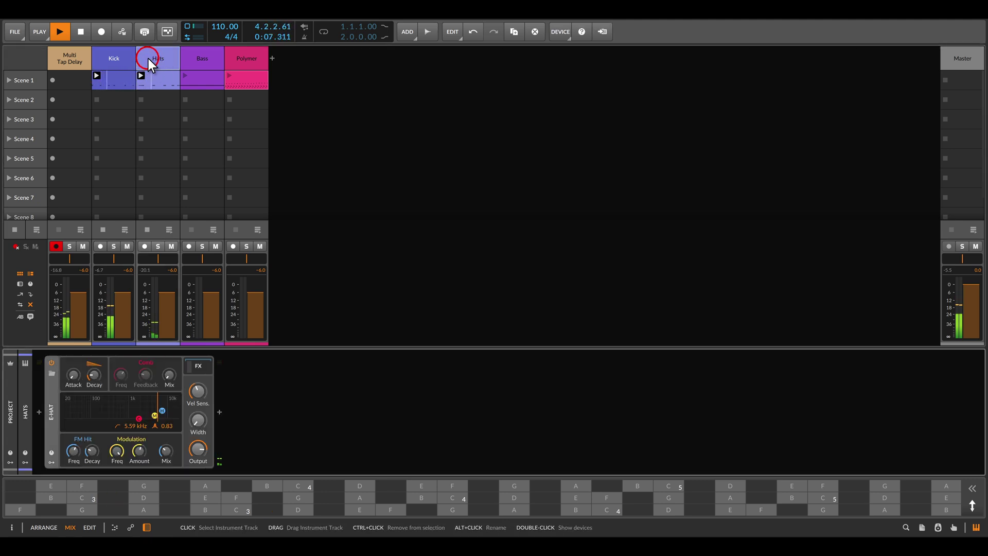
# Step: Look over the Bass track's devices and launch its Scene 1 clip
pyautogui.click(193, 57)
pyautogui.click(238, 101)
pyautogui.click(367, 366)
pyautogui.click(489, 407)
pyautogui.click(188, 57)
pyautogui.click(186, 76)
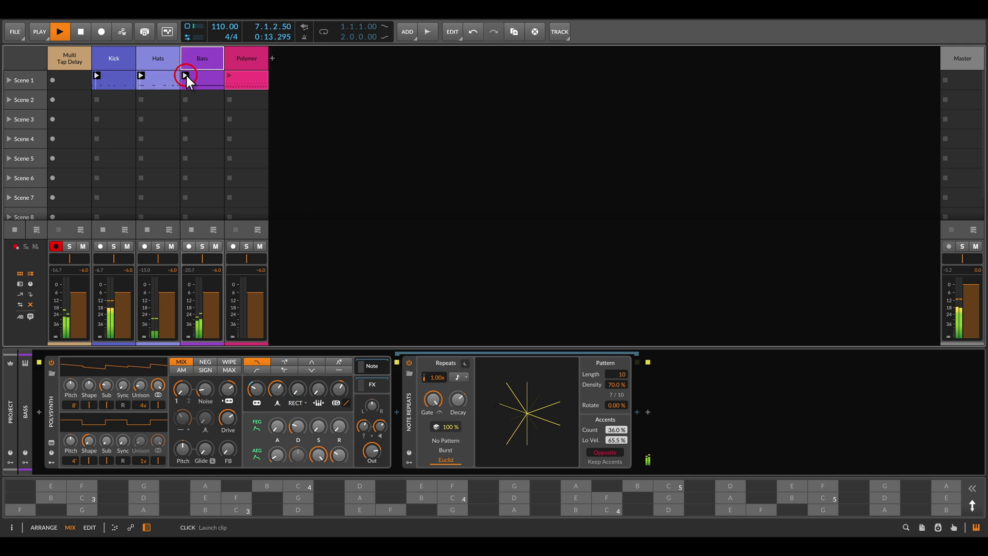
pyautogui.click(210, 63)
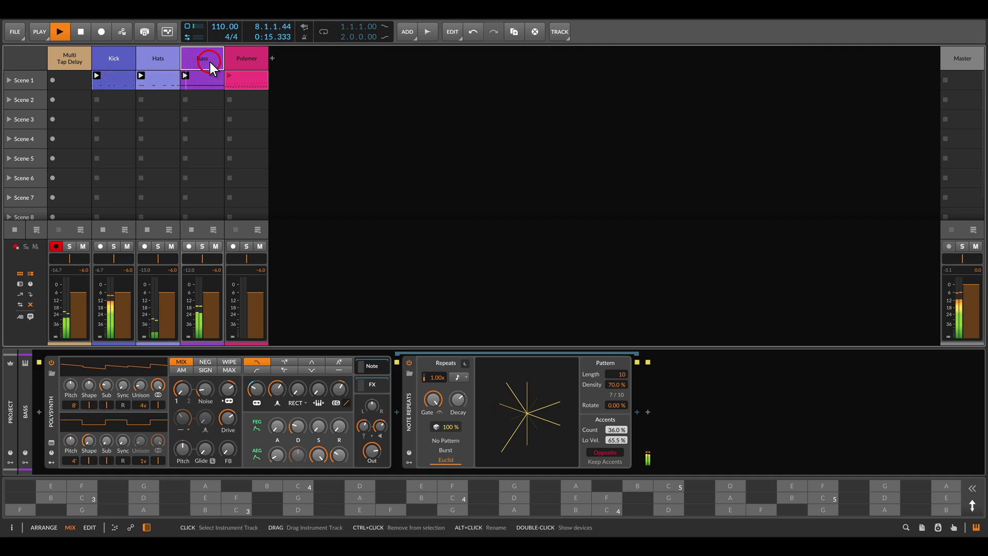
# Step: Launch the Polymer clip in Scene 1 and select the Multi Tap Delay track
pyautogui.click(240, 58)
pyautogui.click(242, 58)
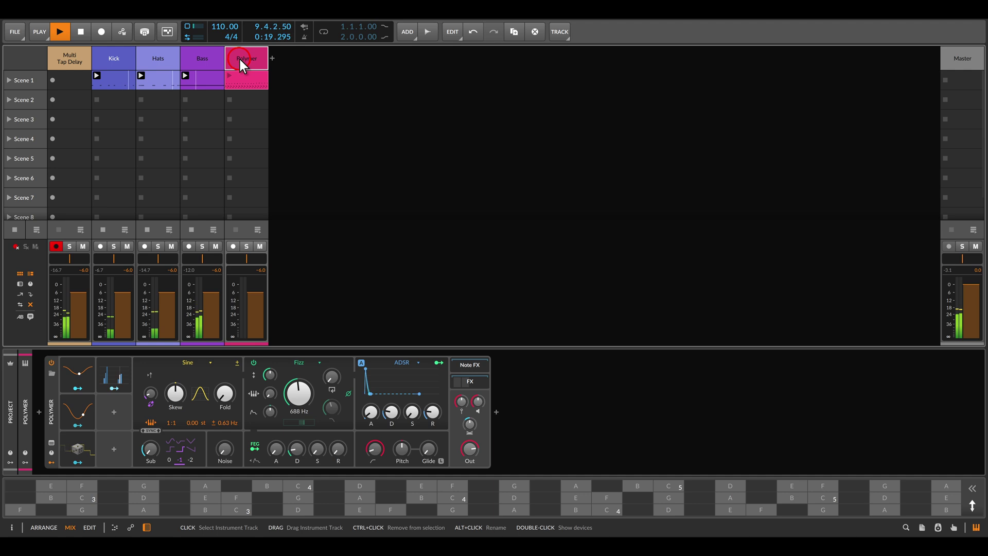
pyautogui.click(230, 76)
pyautogui.click(74, 57)
pyautogui.click(523, 323)
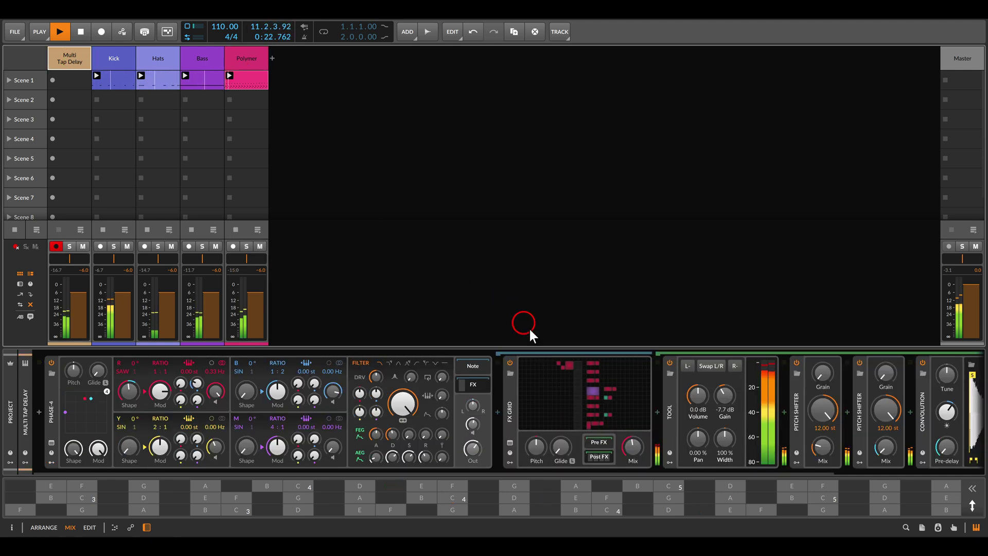
# Step: Open the FX Grid patch editor with the device panel hidden and the patch centred
pyautogui.doubleClick(560, 383)
pyautogui.click(515, 375)
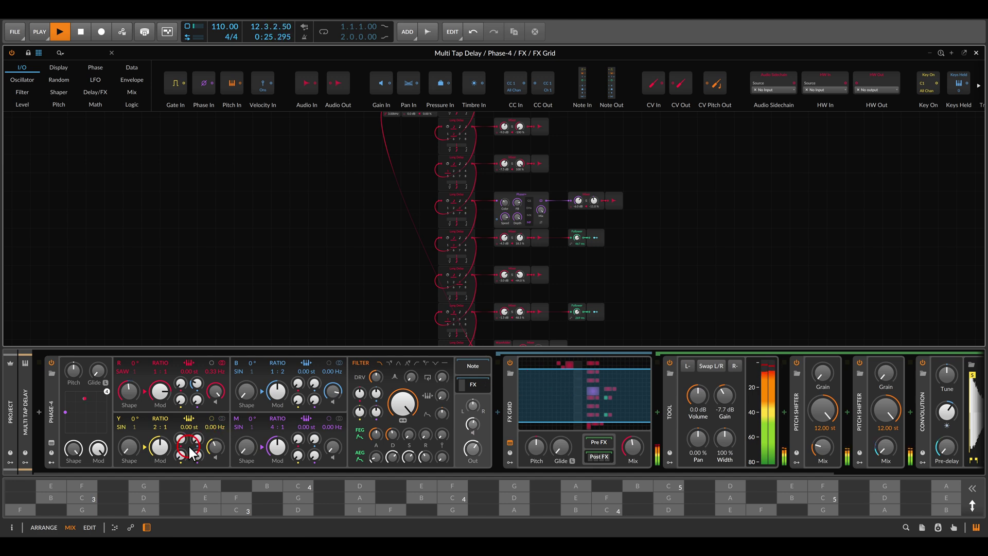
pyautogui.click(147, 527)
pyautogui.moveTo(342, 348); pyautogui.dragTo(339, 338)
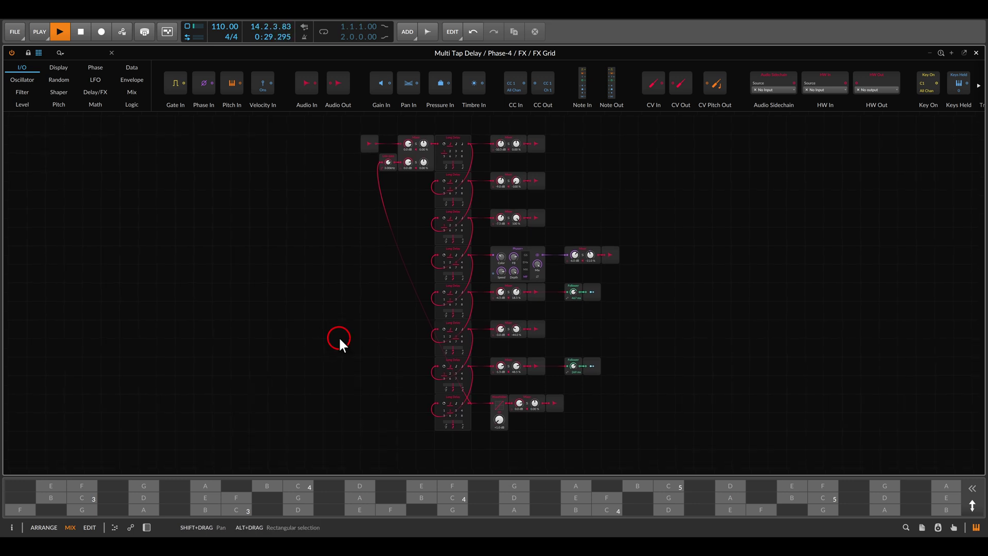
# Step: Play G, D, G, C4 and D notes over the running loop to hear the delays
pyautogui.click(451, 510)
pyautogui.click(298, 510)
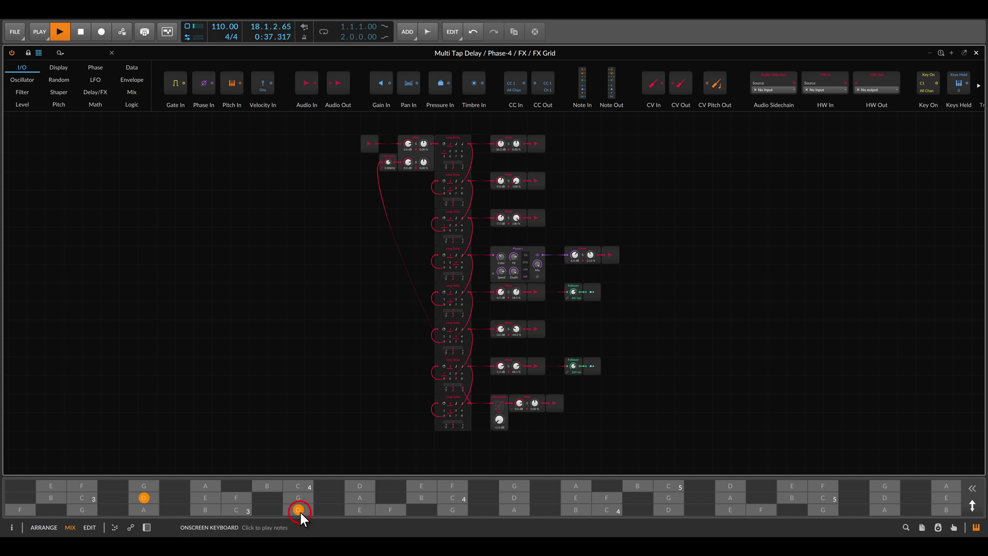
pyautogui.moveTo(329, 506); pyautogui.dragTo(330, 502)
pyautogui.click(700, 252)
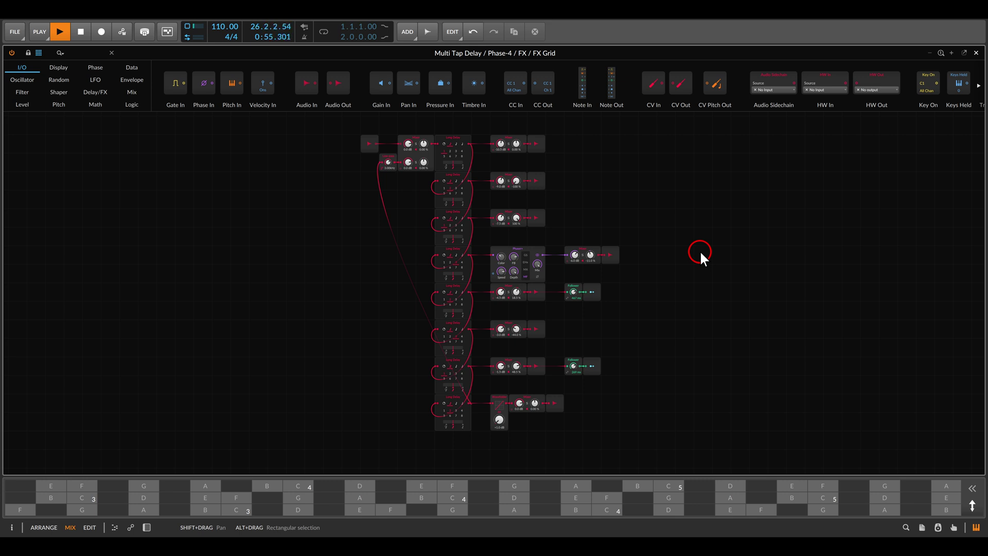
pyautogui.click(451, 509)
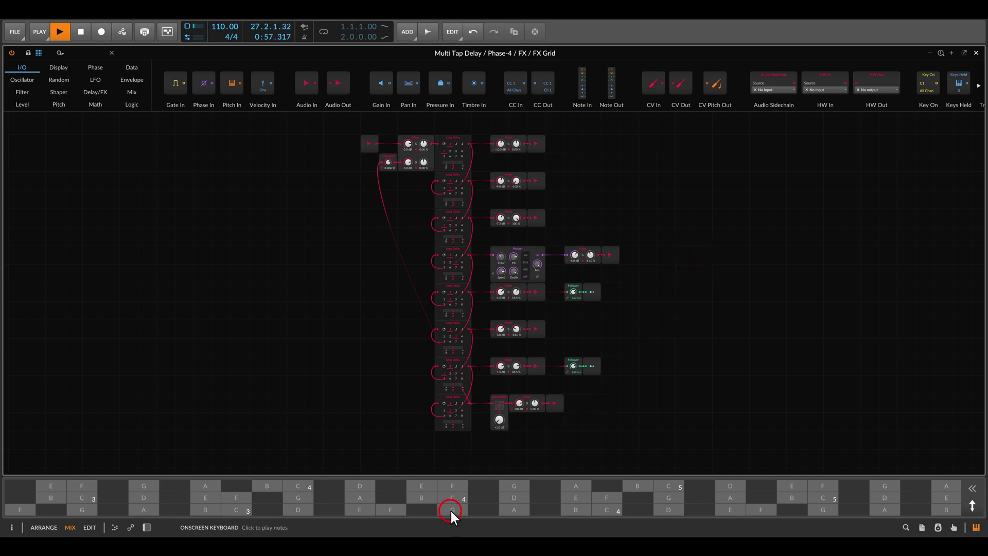
pyautogui.click(451, 497)
pyautogui.click(514, 497)
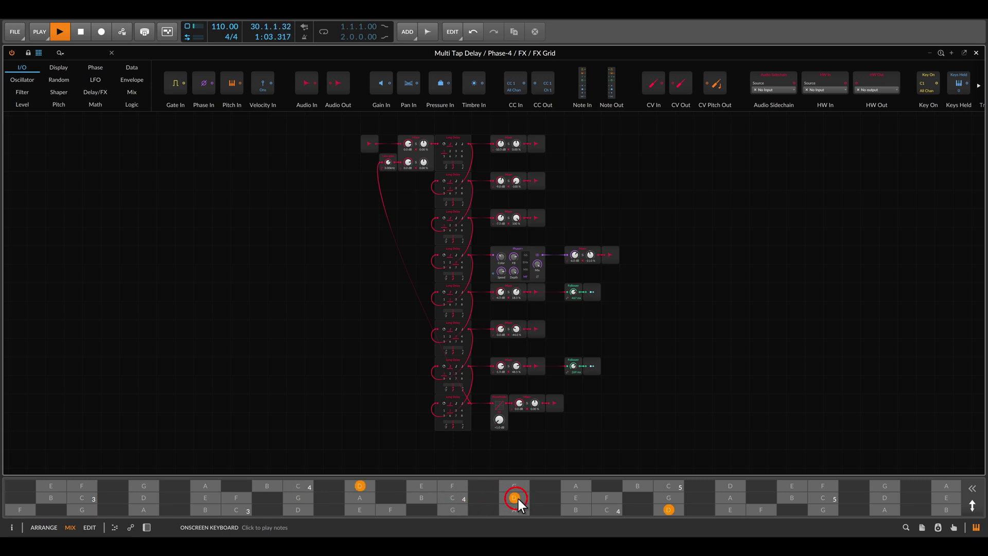